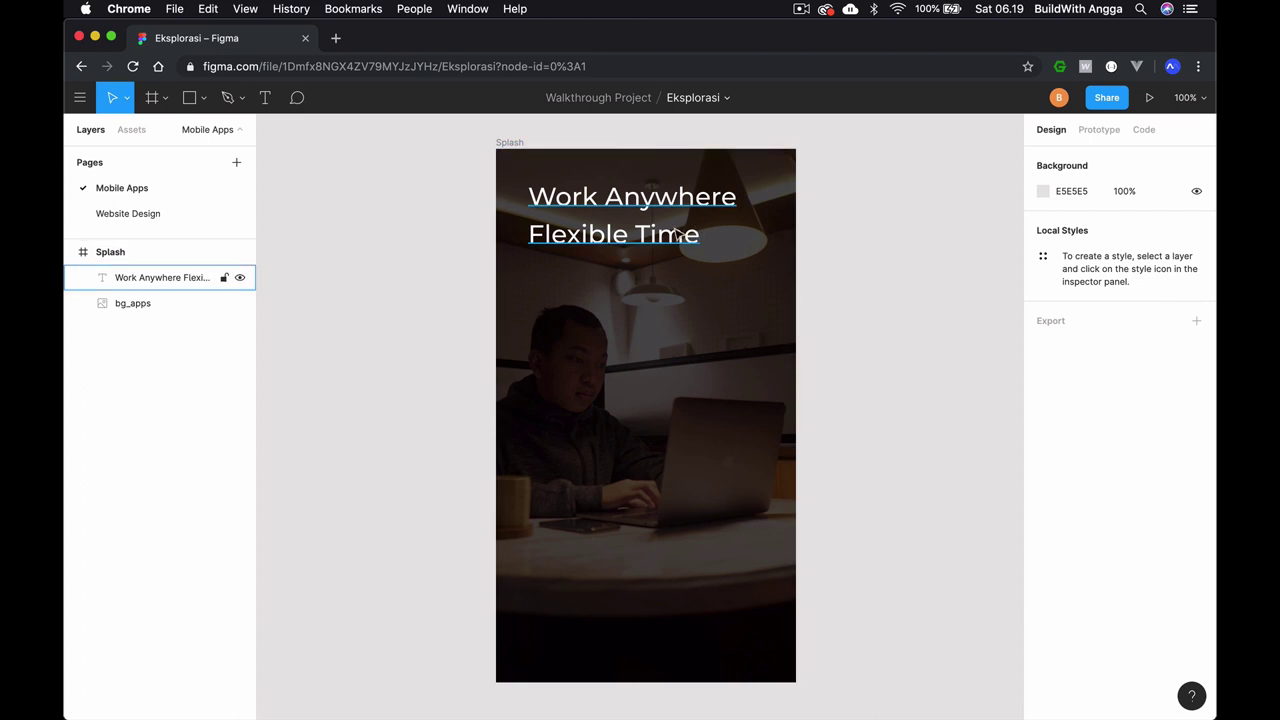
Select the headline text layer on the Splash frame
click(638, 232)
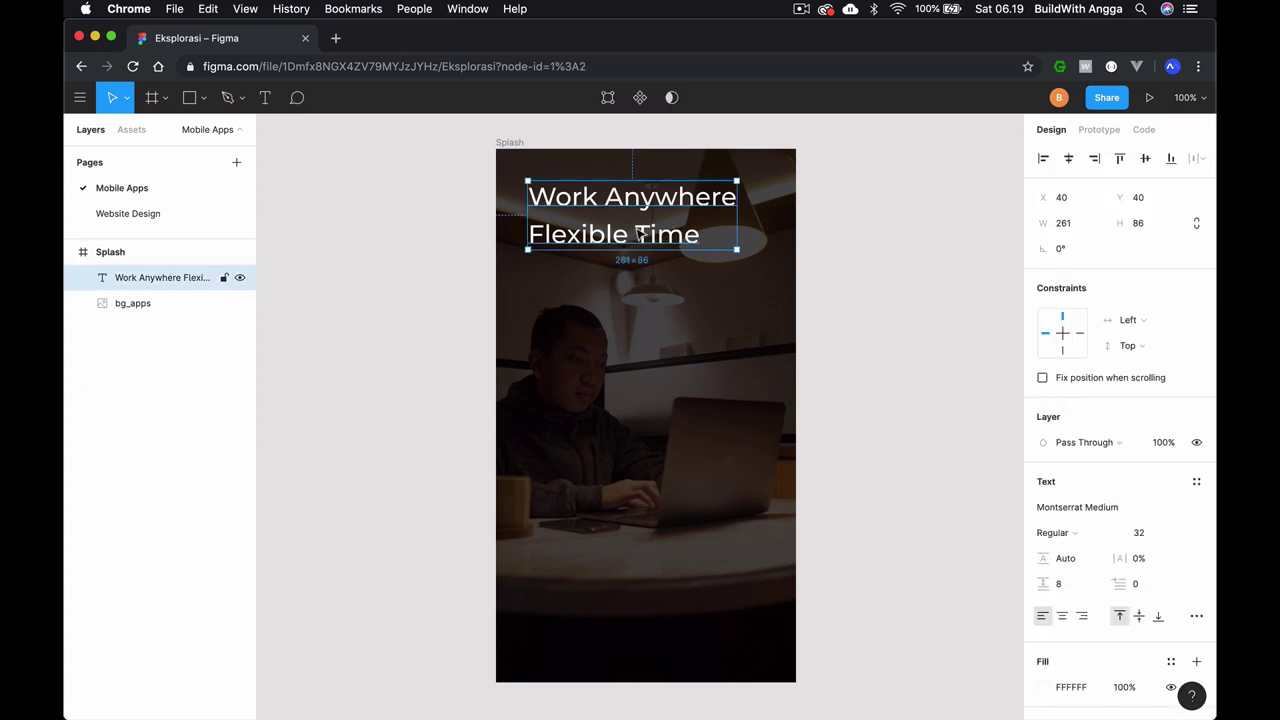
click(834, 263)
click(688, 208)
scroll(652, 203, up, 3)
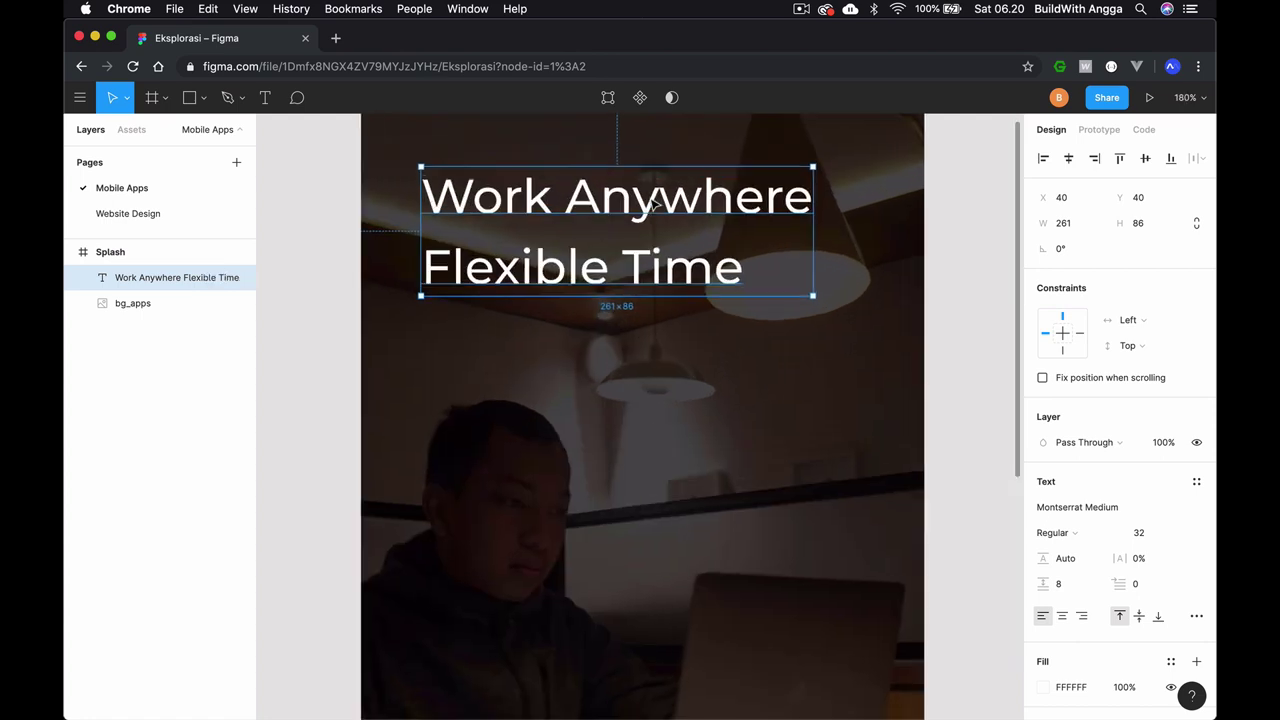
scroll(648, 215, up, 3)
scroll(643, 230, up, 2)
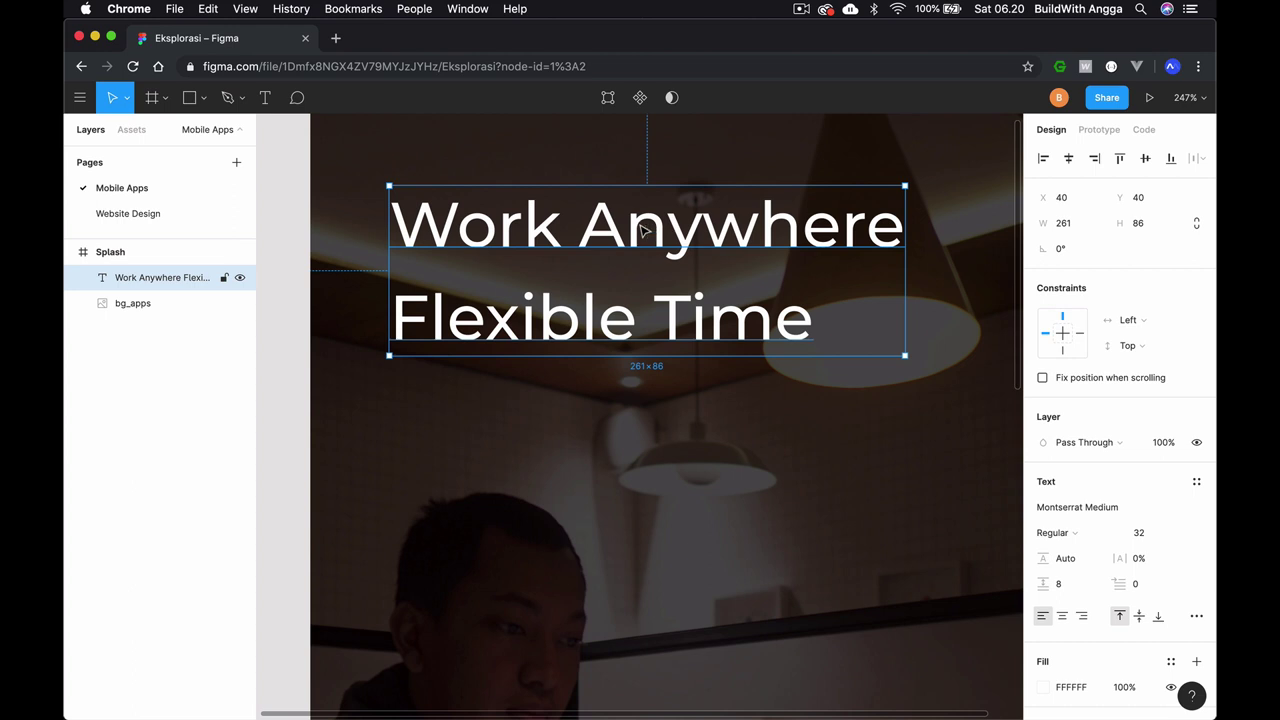
scroll(643, 230, down, 3)
scroll(630, 235, down, 2)
scroll(615, 238, right, 1)
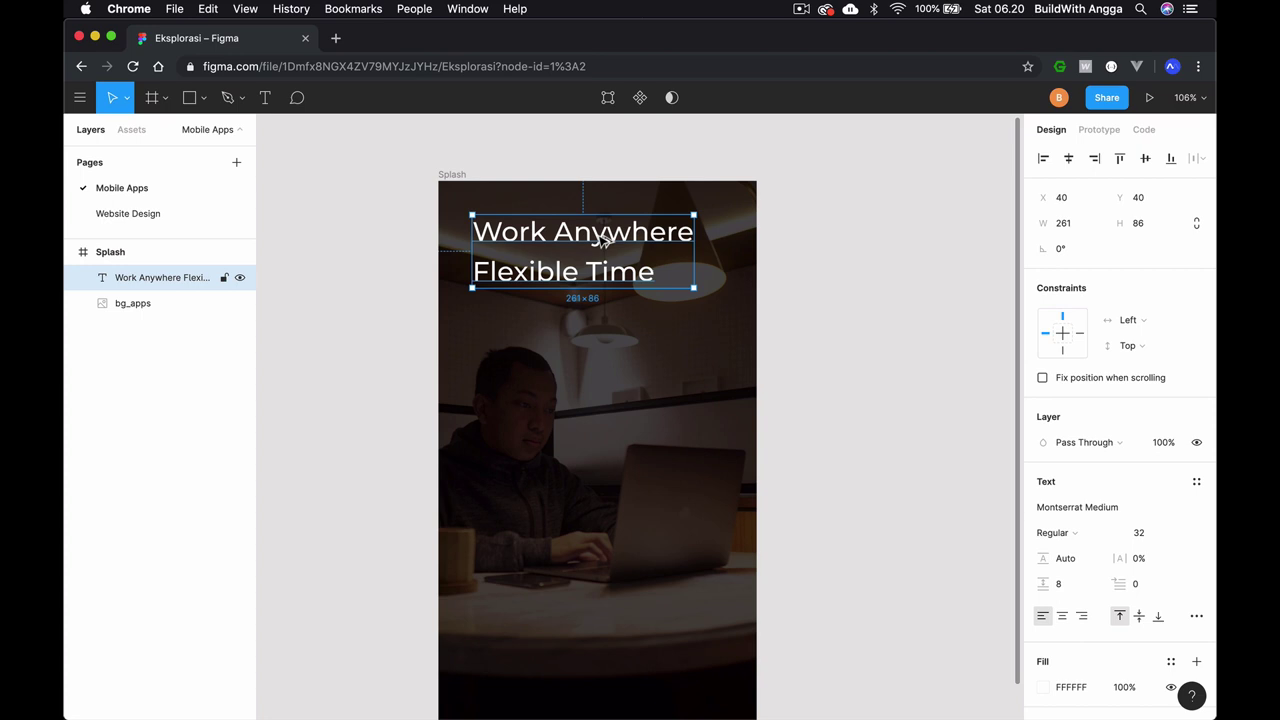
Duplicate the headline and place the copy lower, at Y 446
drag(601, 238, 602, 490)
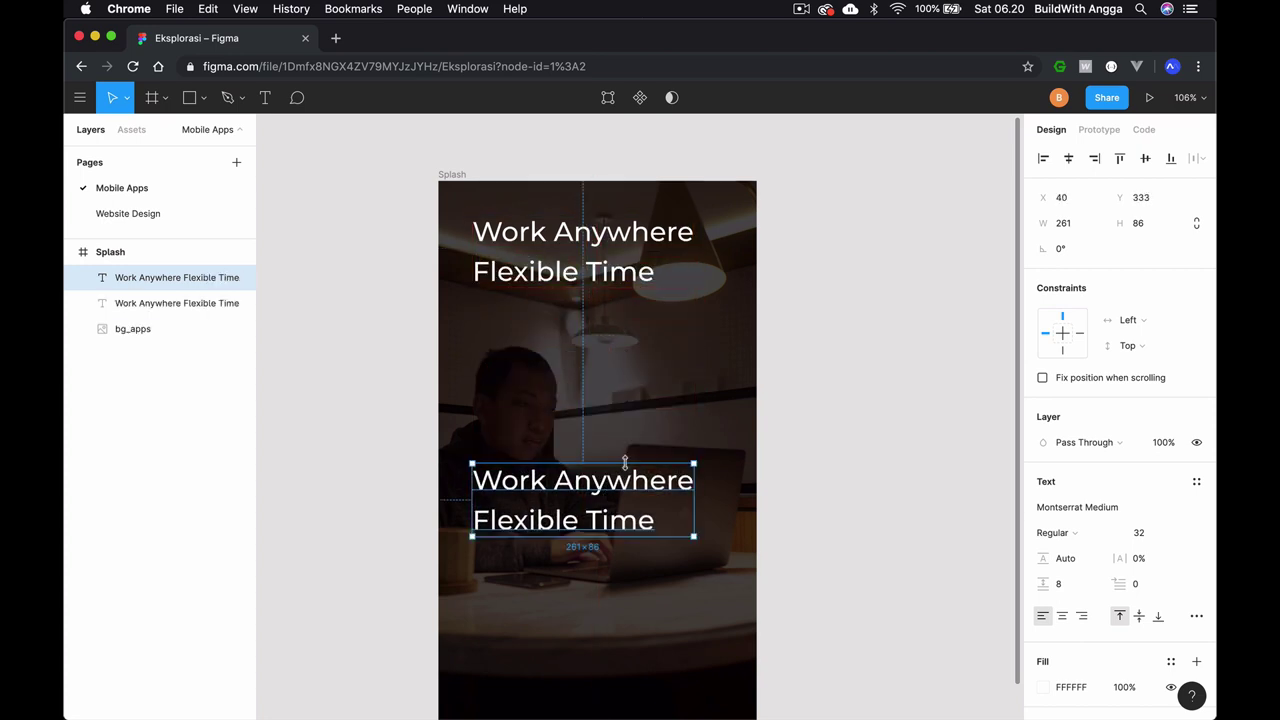
scroll(615, 470, down, 5)
drag(638, 350, 648, 492)
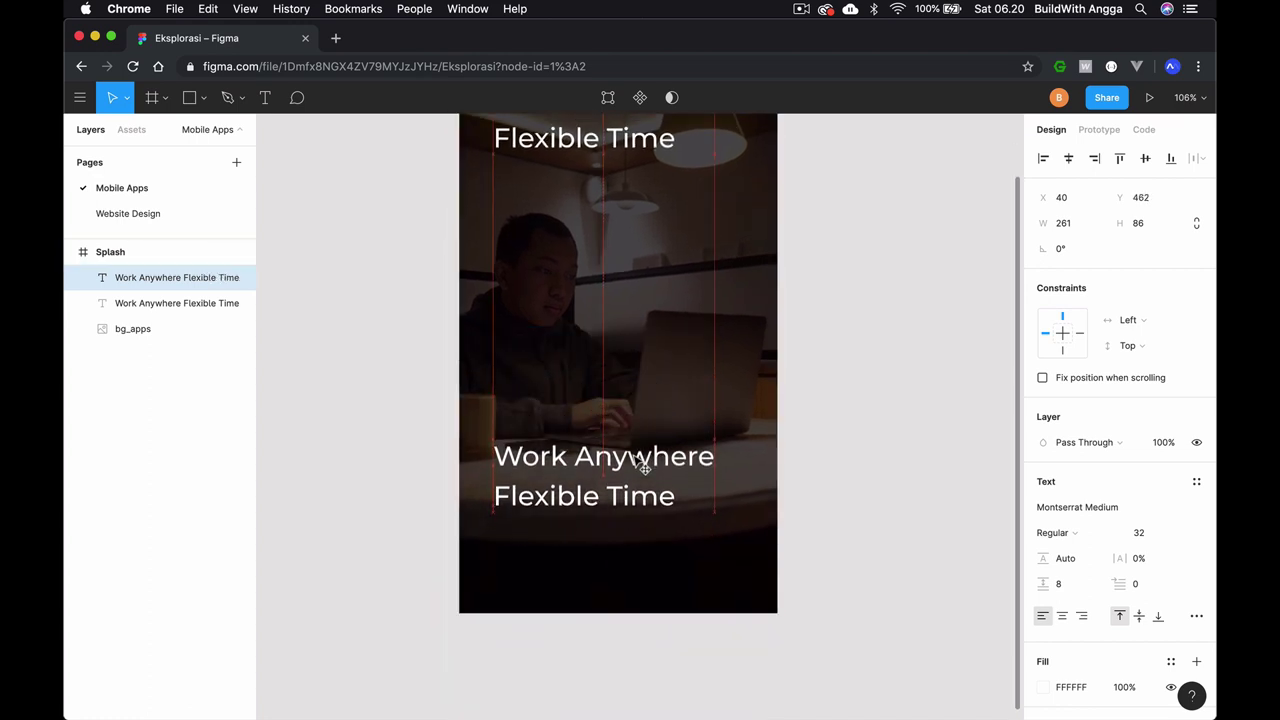
drag(648, 492, 634, 408)
scroll(634, 408, up, 5)
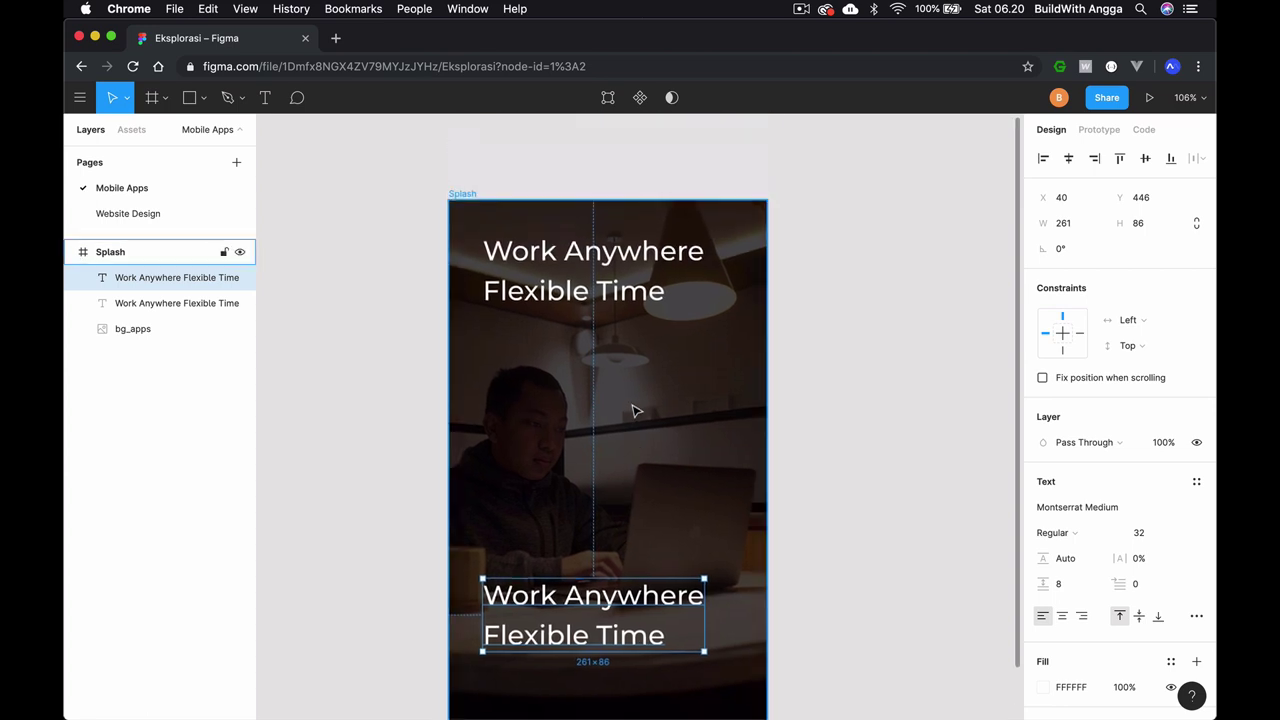
scroll(634, 408, down, 3)
Change the copied text to '15,000 people has joined'
double_click(643, 507)
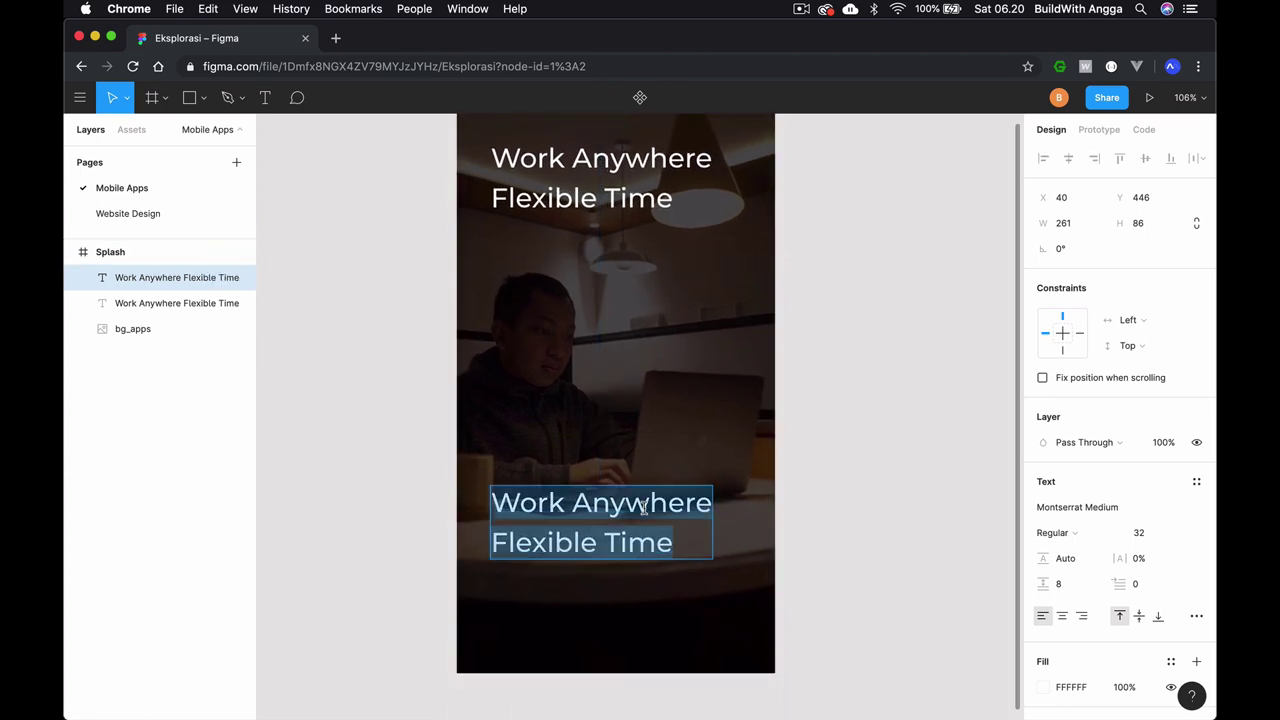
text(15,00)
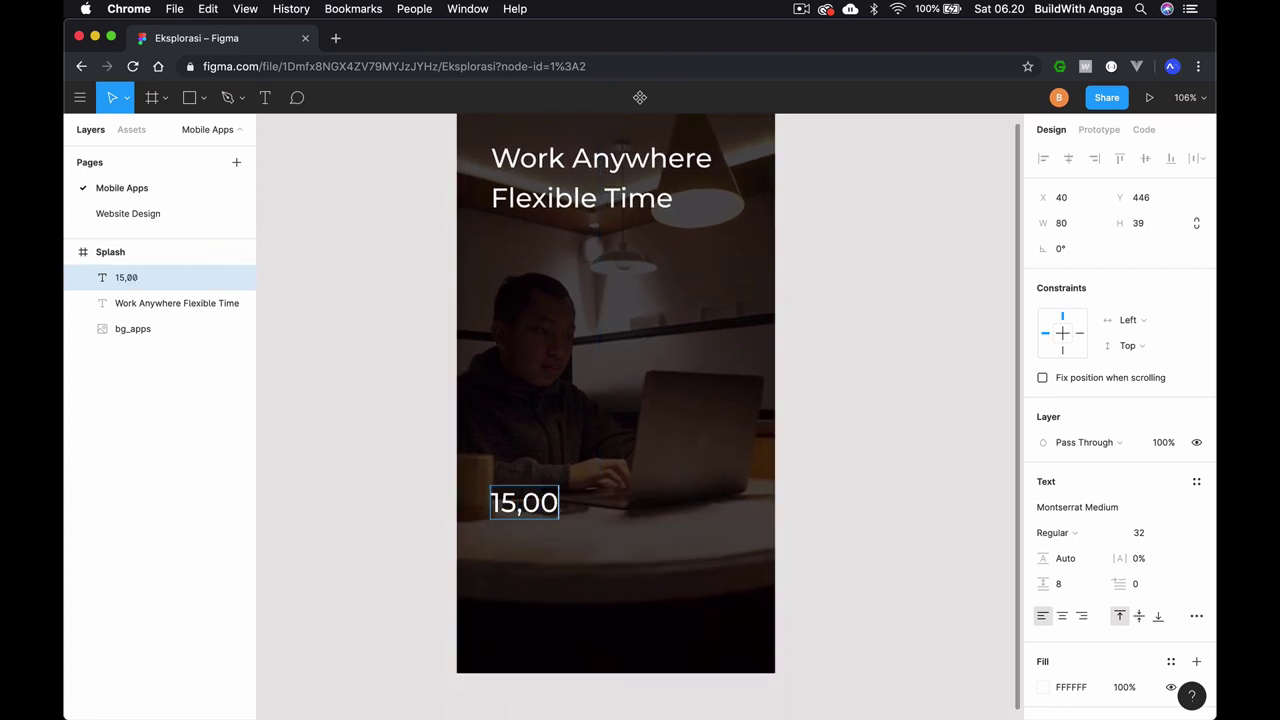
key(BackSpace)
key(BackSpace)
text(000 peo)
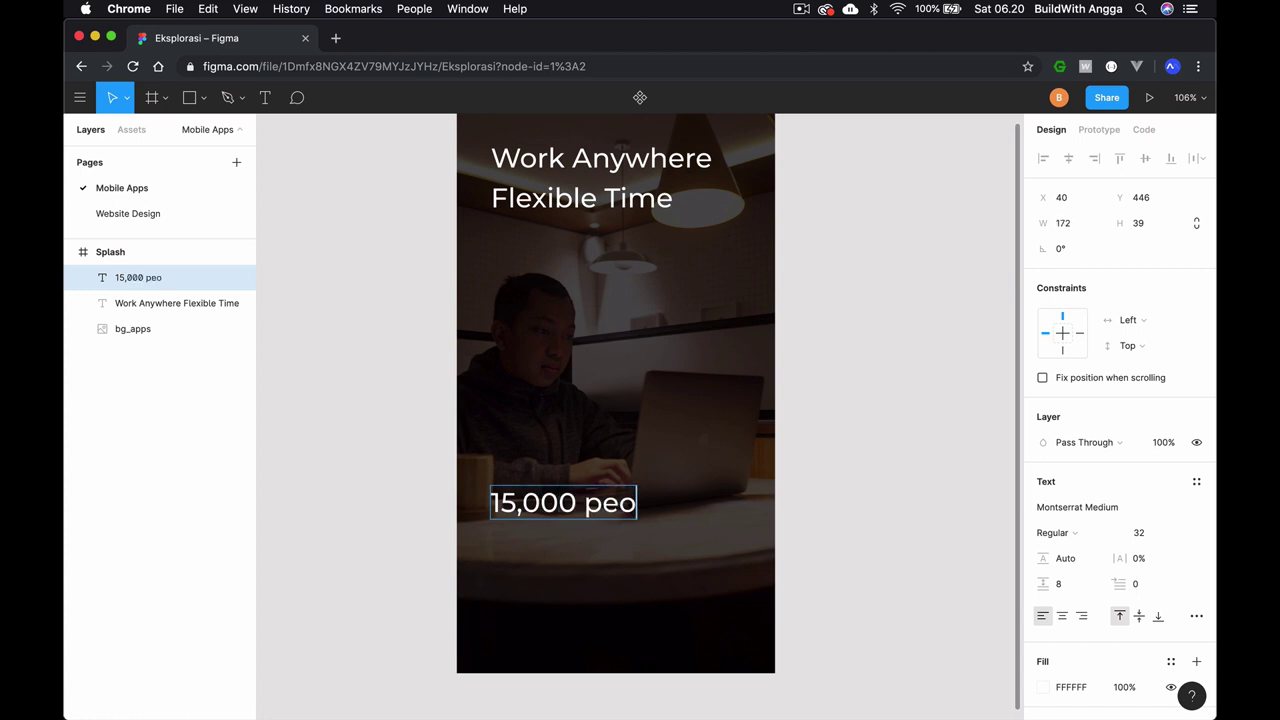
text(p)
text(le has joined)
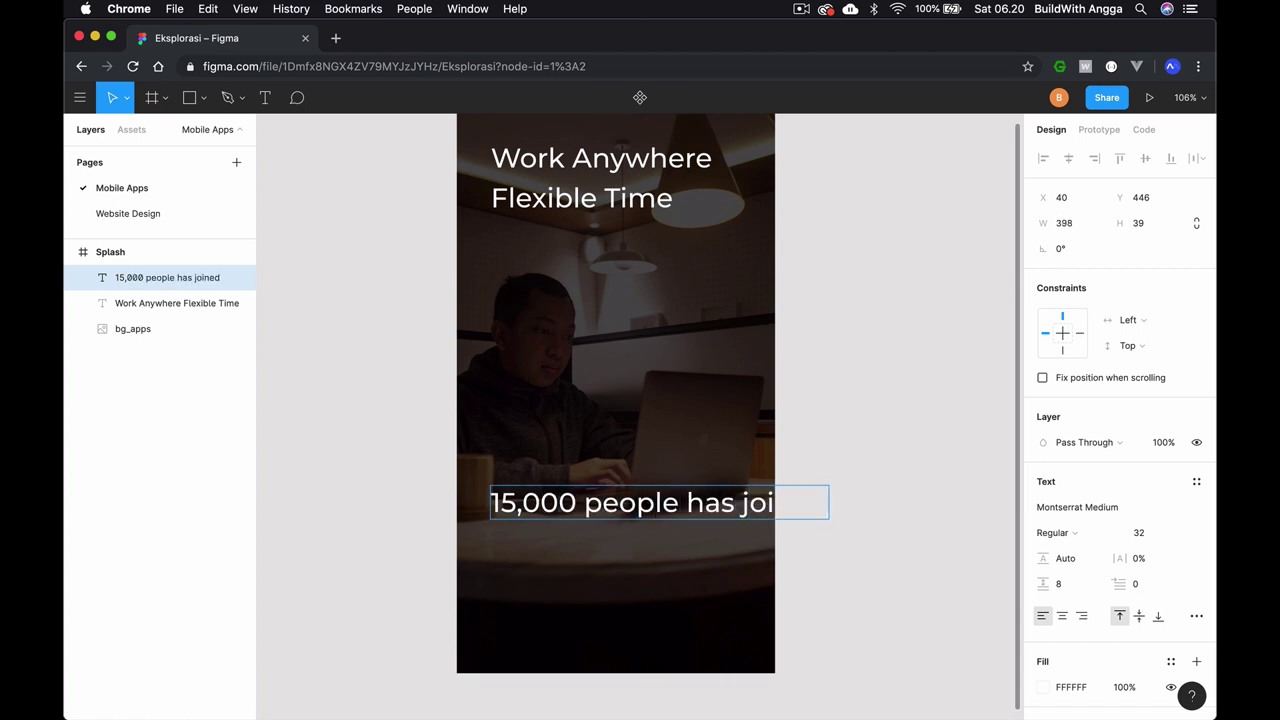
key(Escape)
scroll(960, 469, down, 2)
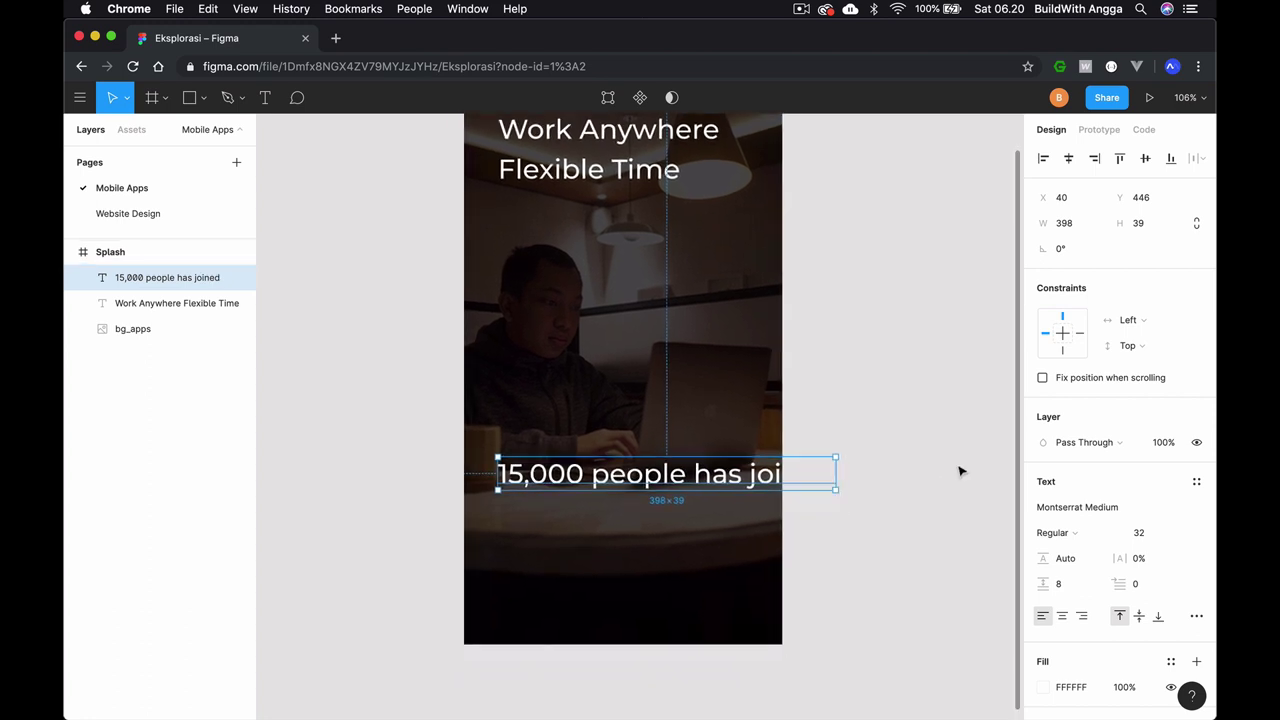
Restyle the '15,000 people has joined' caption as Montserrat Light, size 14
click(1110, 506)
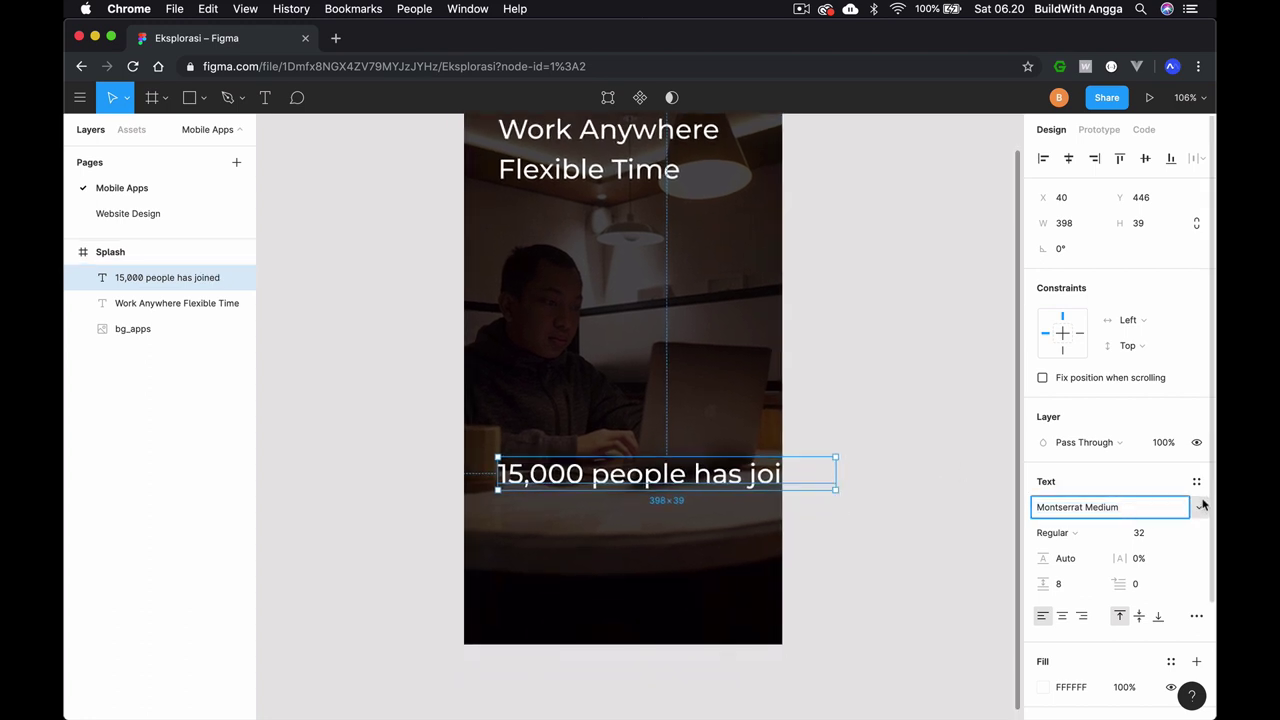
click(1178, 534)
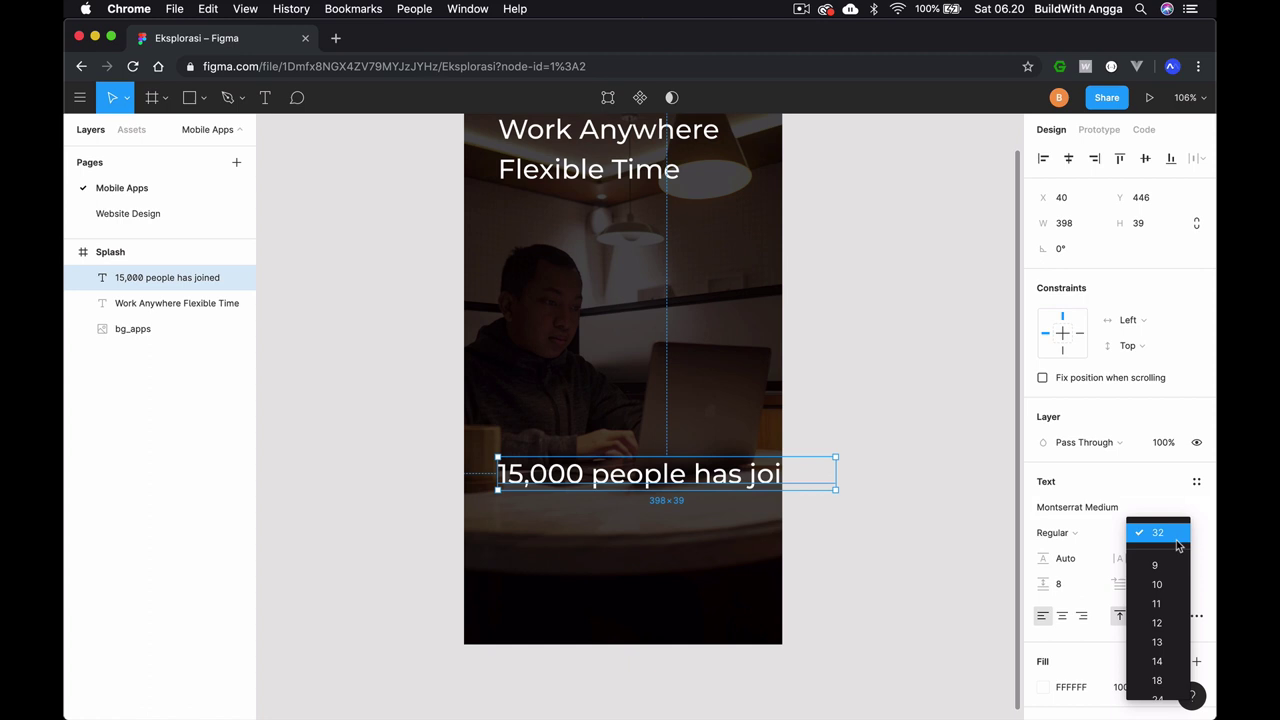
click(1172, 661)
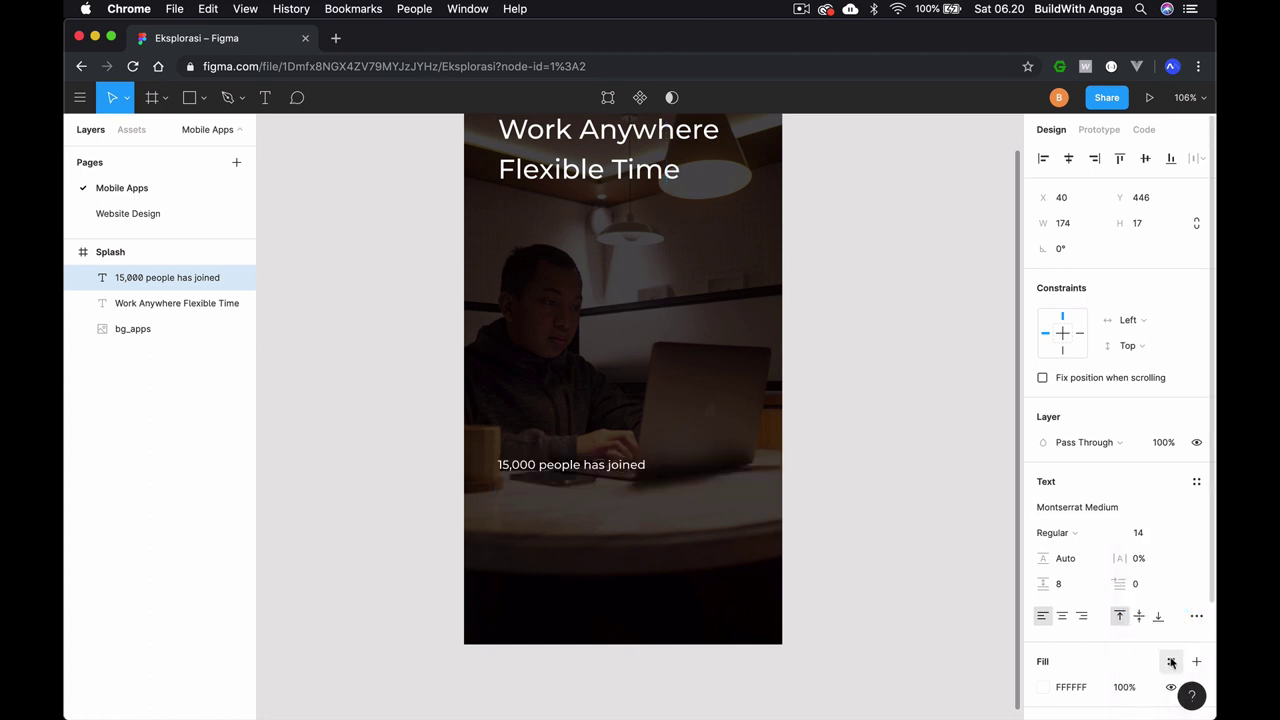
click(1199, 508)
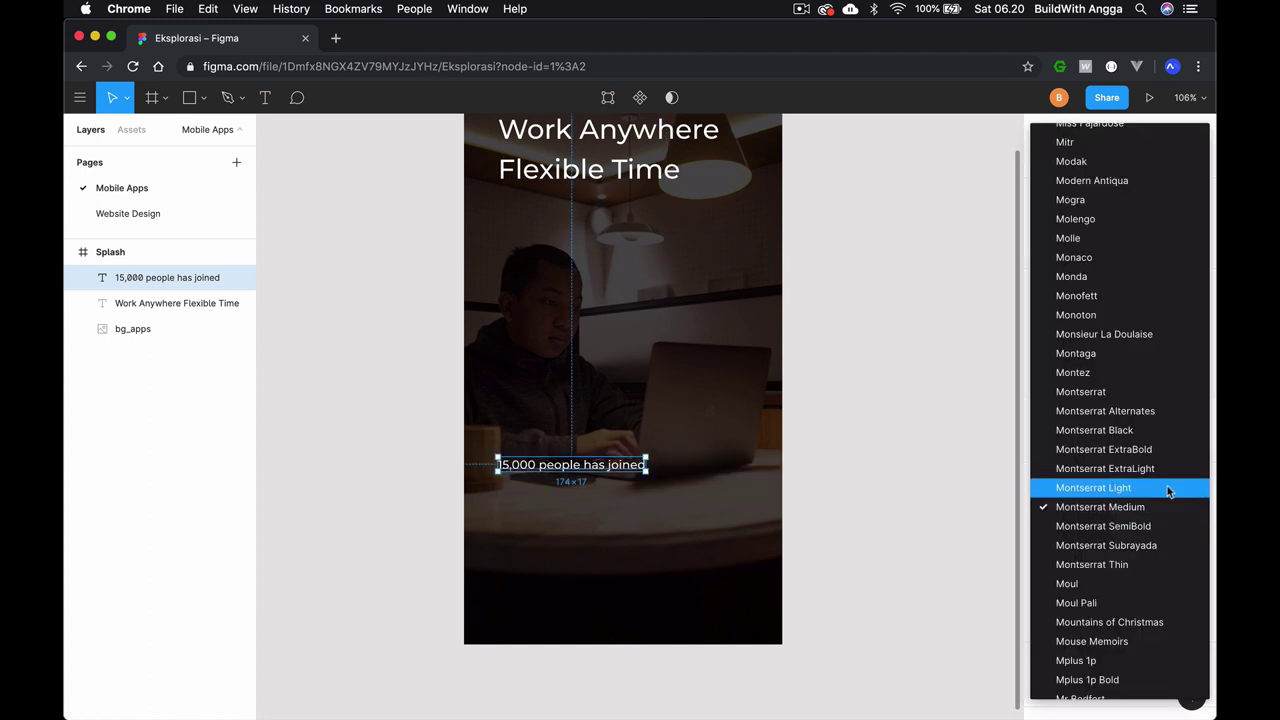
click(1167, 490)
click(878, 434)
scroll(881, 435, up, 1)
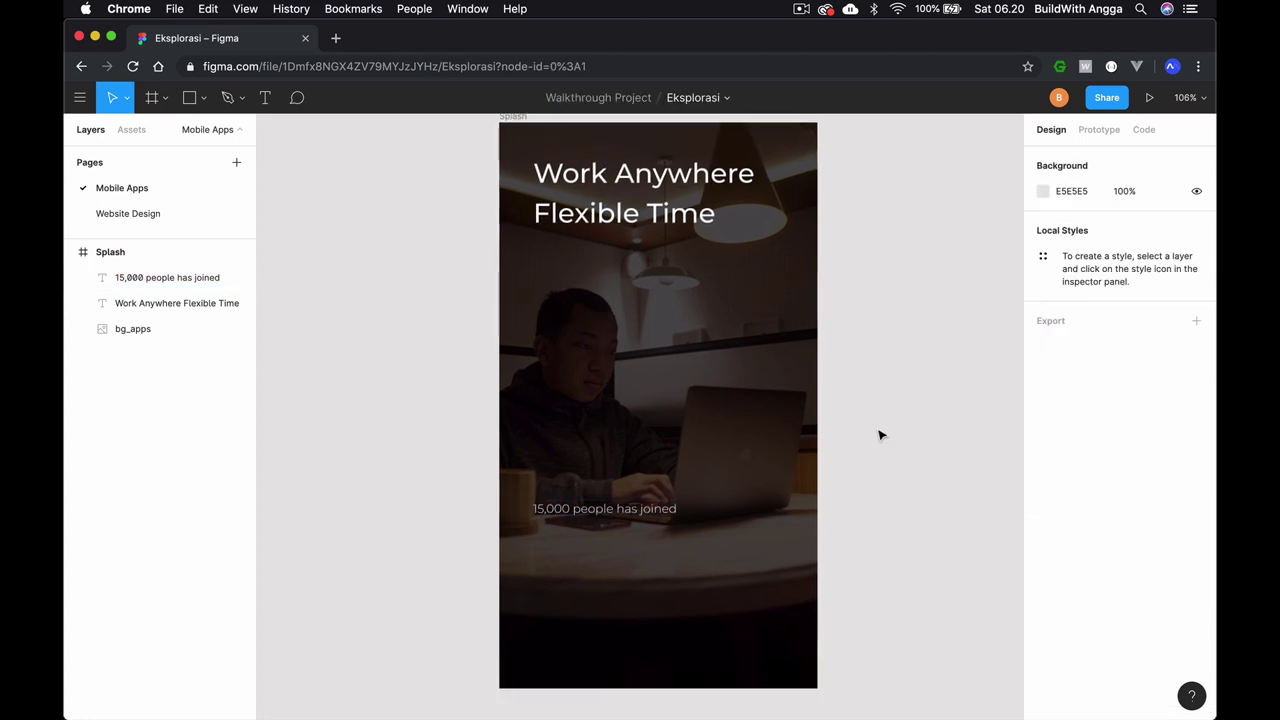
scroll(880, 434, right, 1)
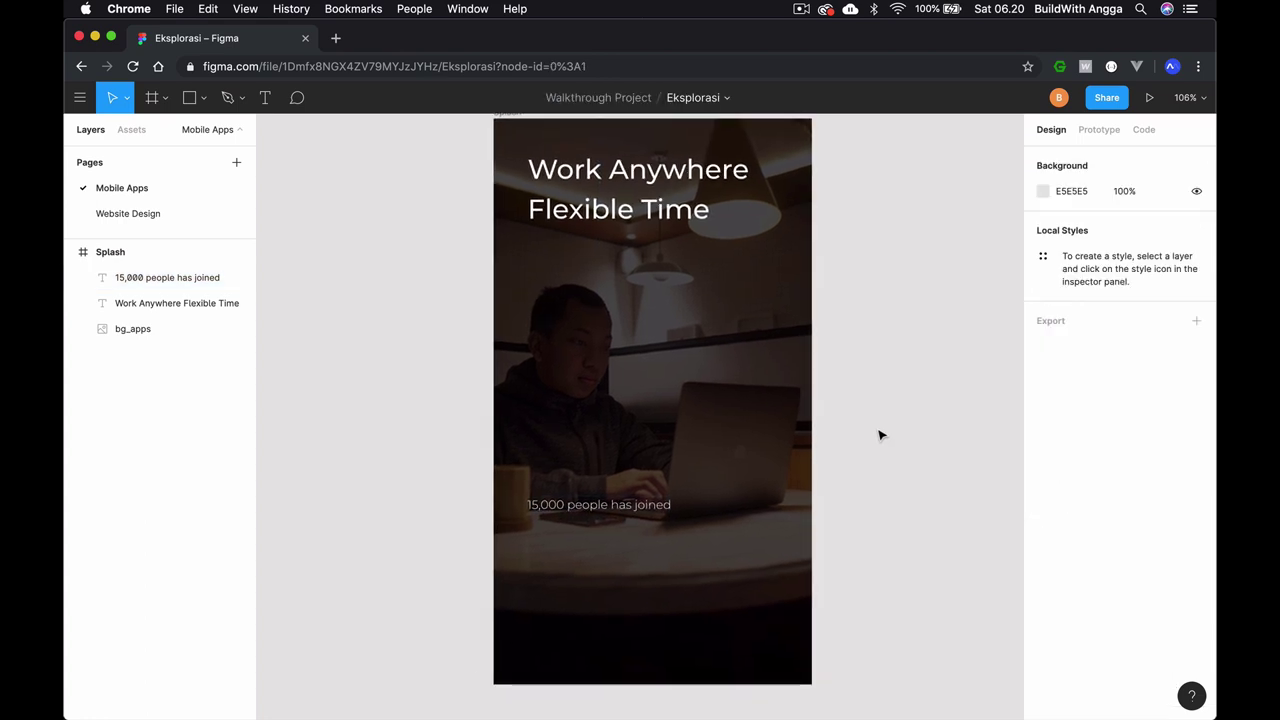
click(1192, 97)
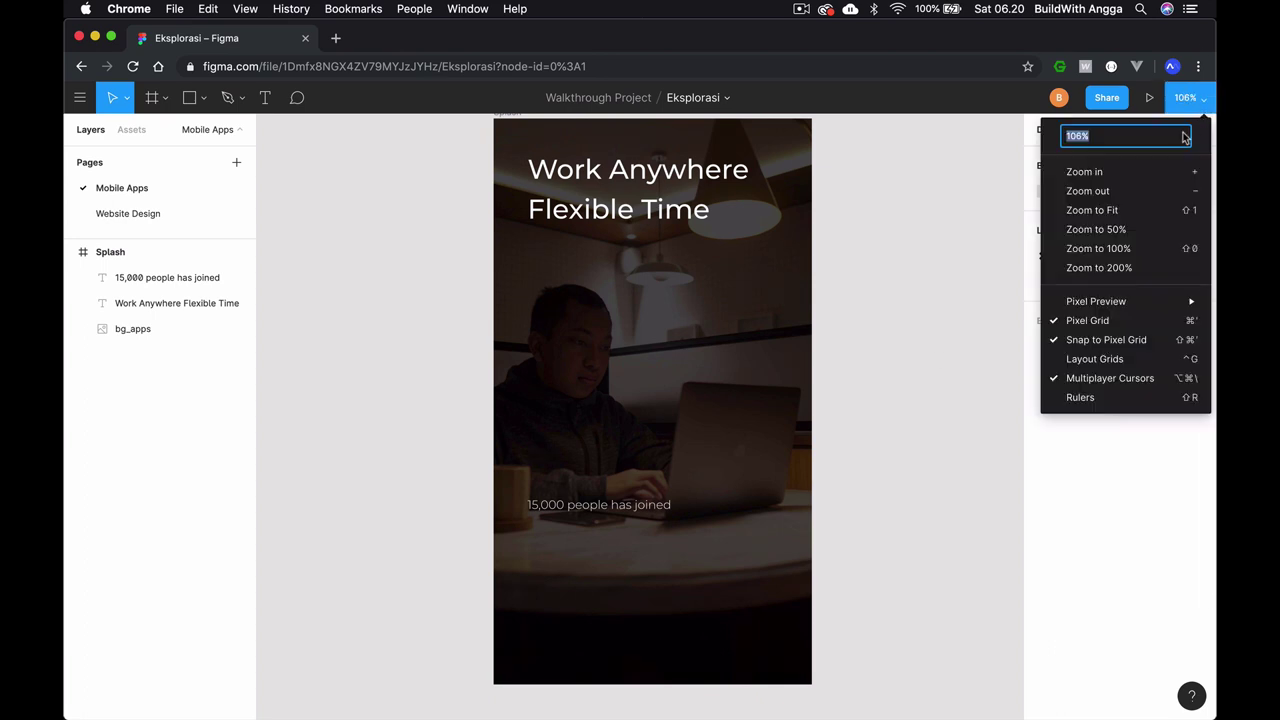
click(1132, 248)
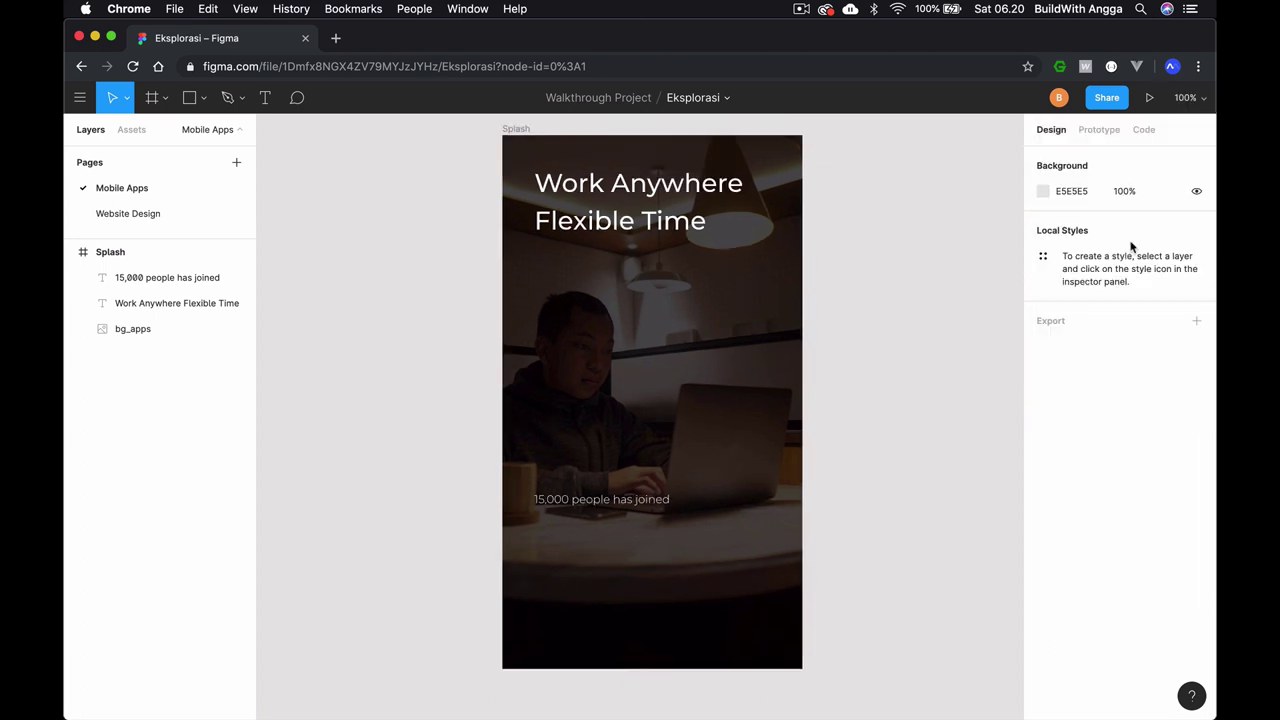
scroll(893, 279, up, 2)
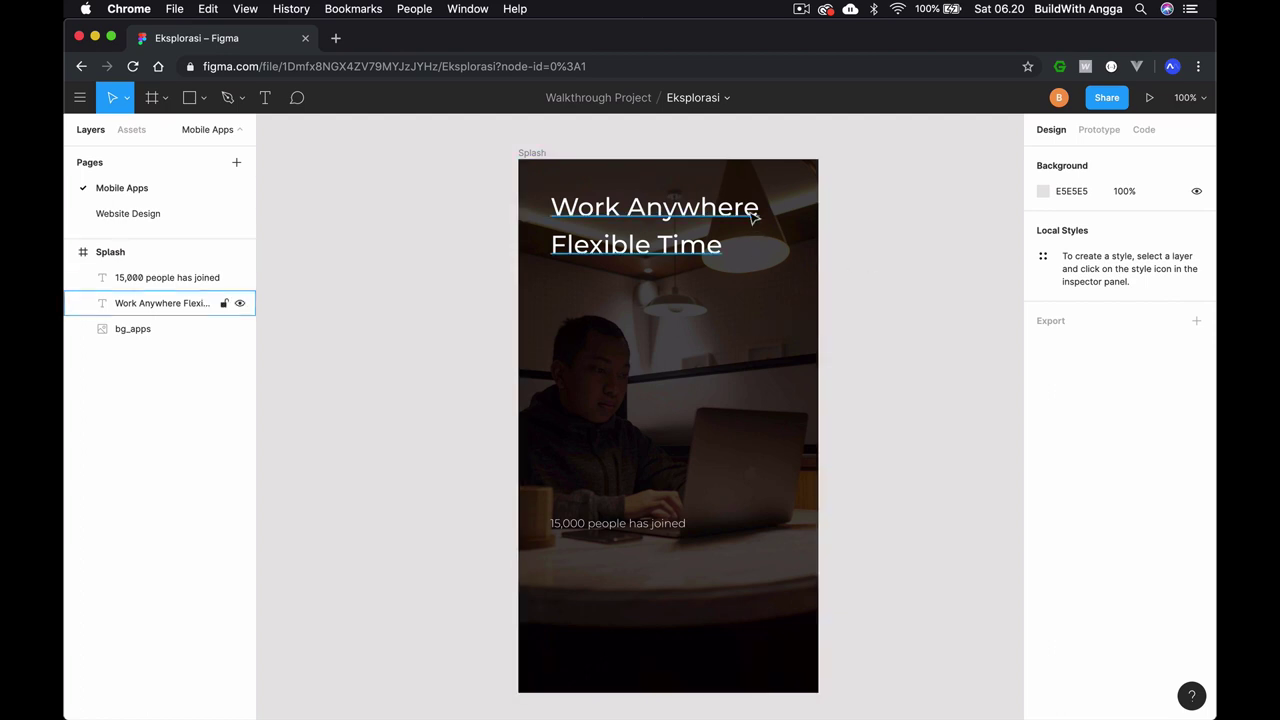
click(580, 230)
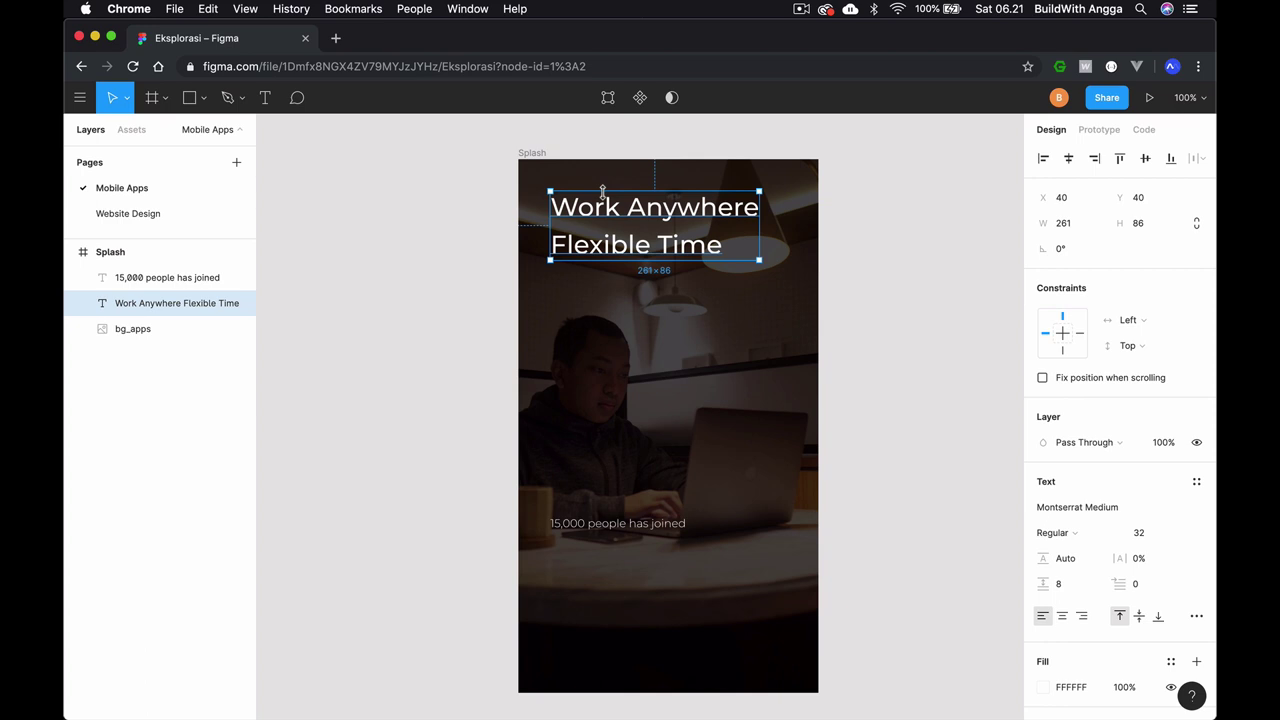
scroll(655, 213, down, 2)
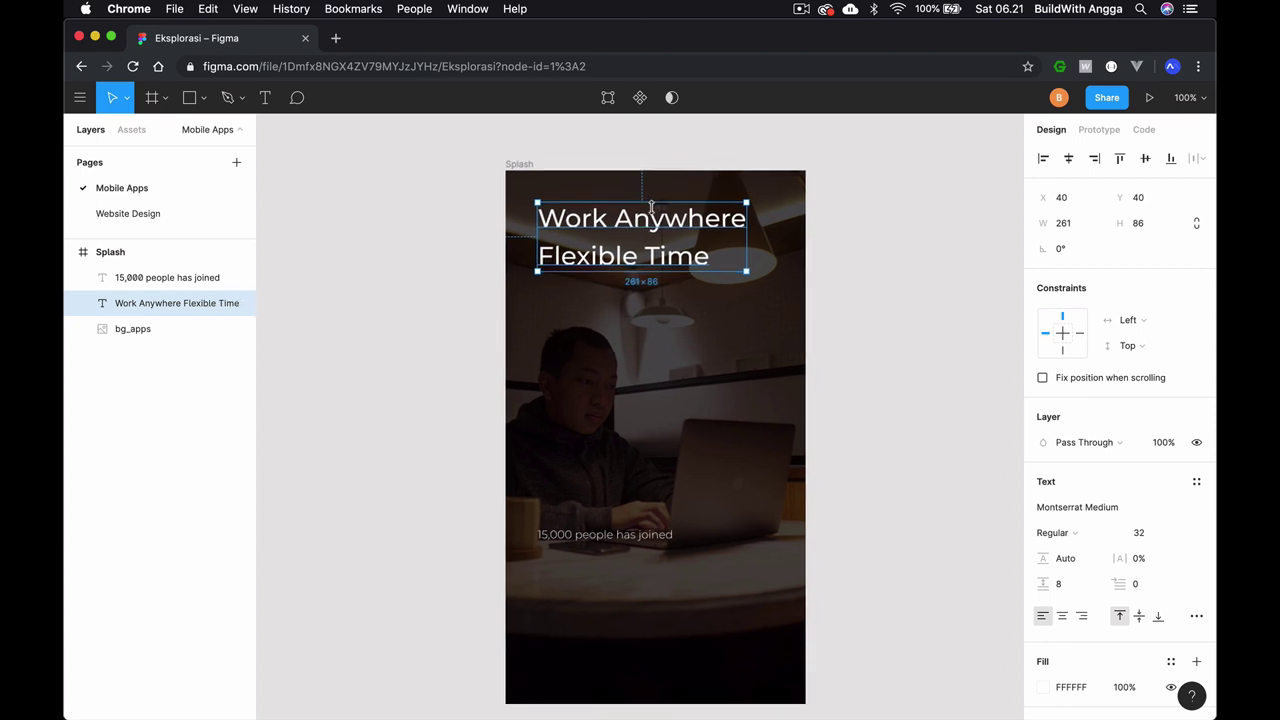
scroll(655, 213, left, 1)
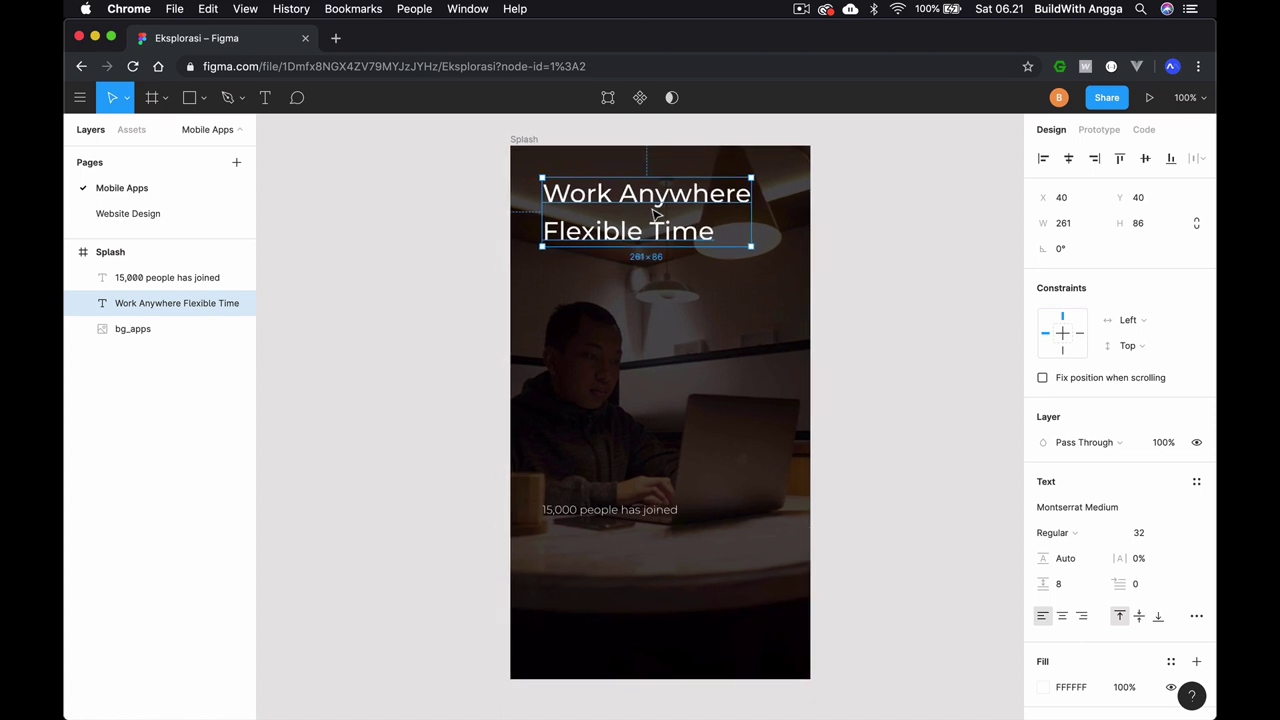
Move the '15,000 people has joined' caption down to X 40, Y 500
mouse_move(625, 208)
click(601, 510)
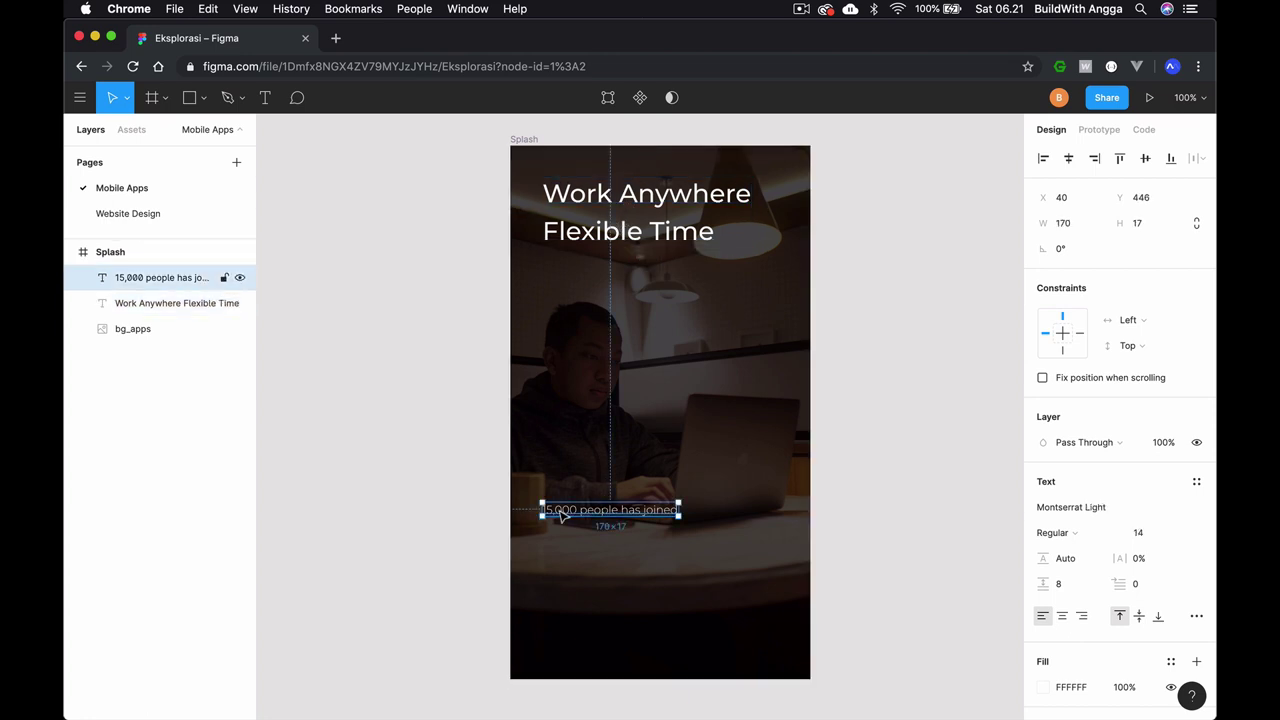
drag(561, 513, 571, 526)
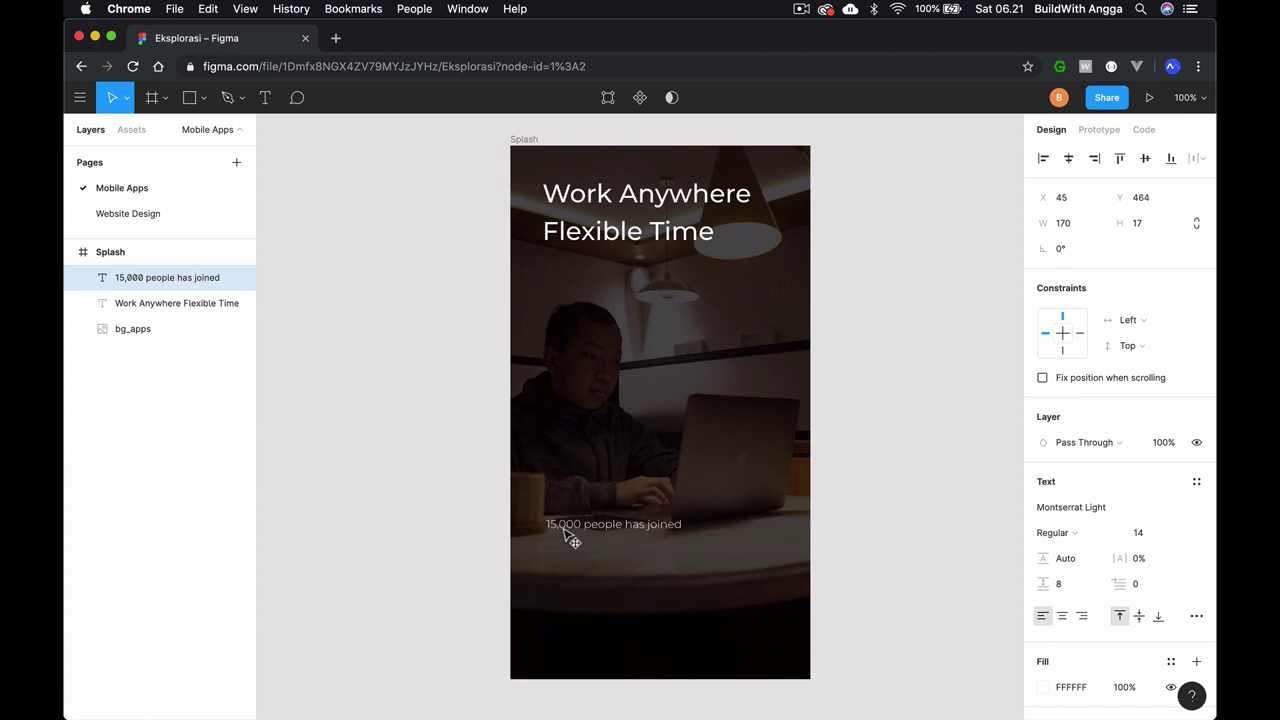
drag(571, 526, 571, 567)
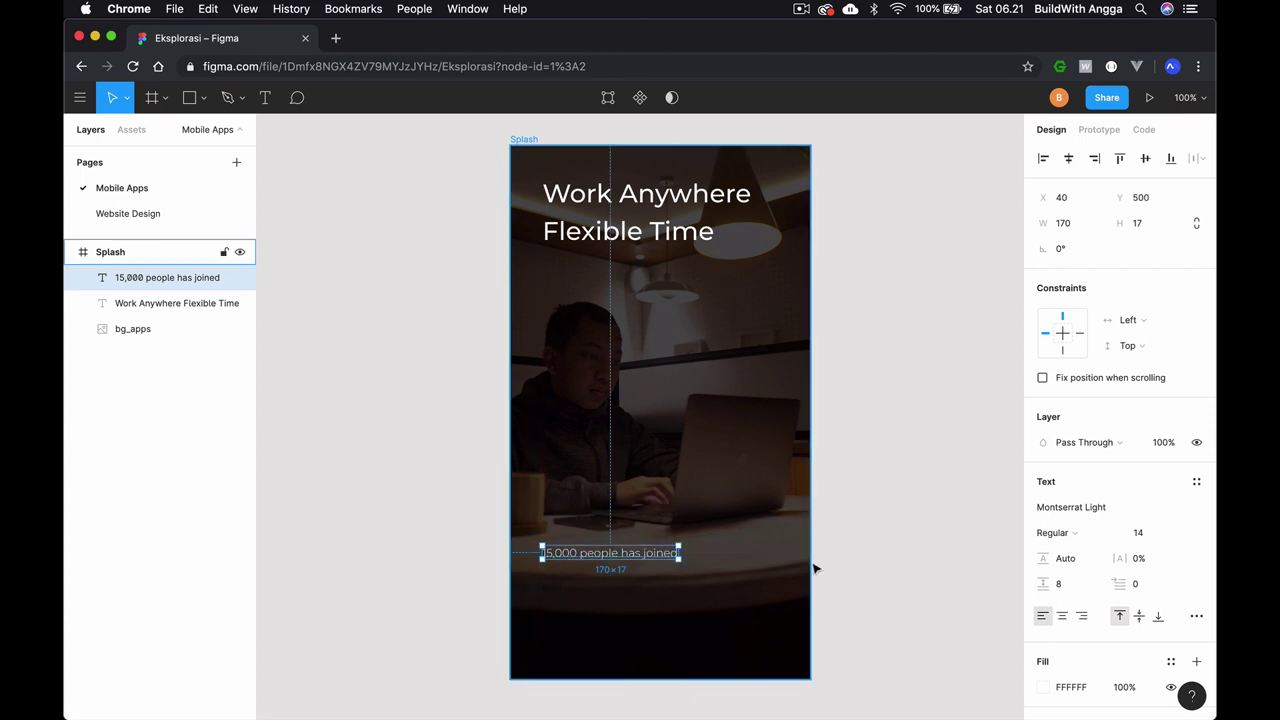
click(840, 550)
scroll(683, 640, down, 2)
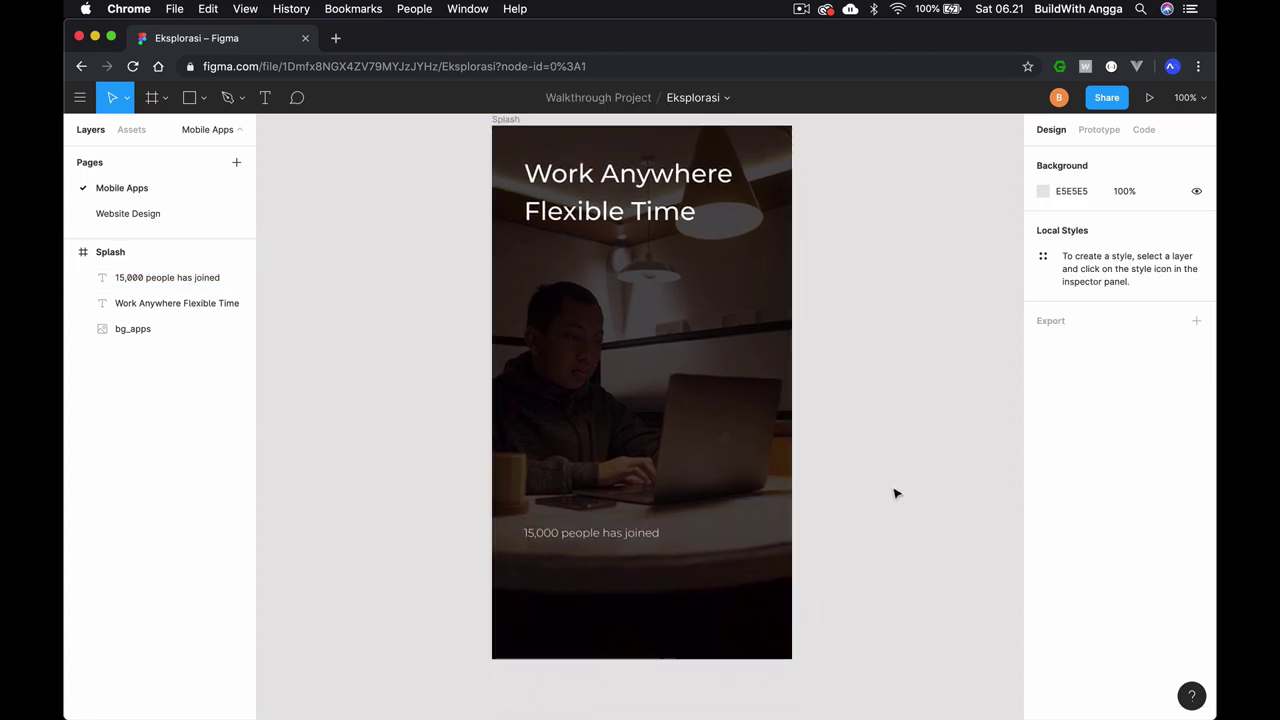
scroll(867, 405, down, 1)
Deselect the caption and show the Shape tools list
click(552, 527)
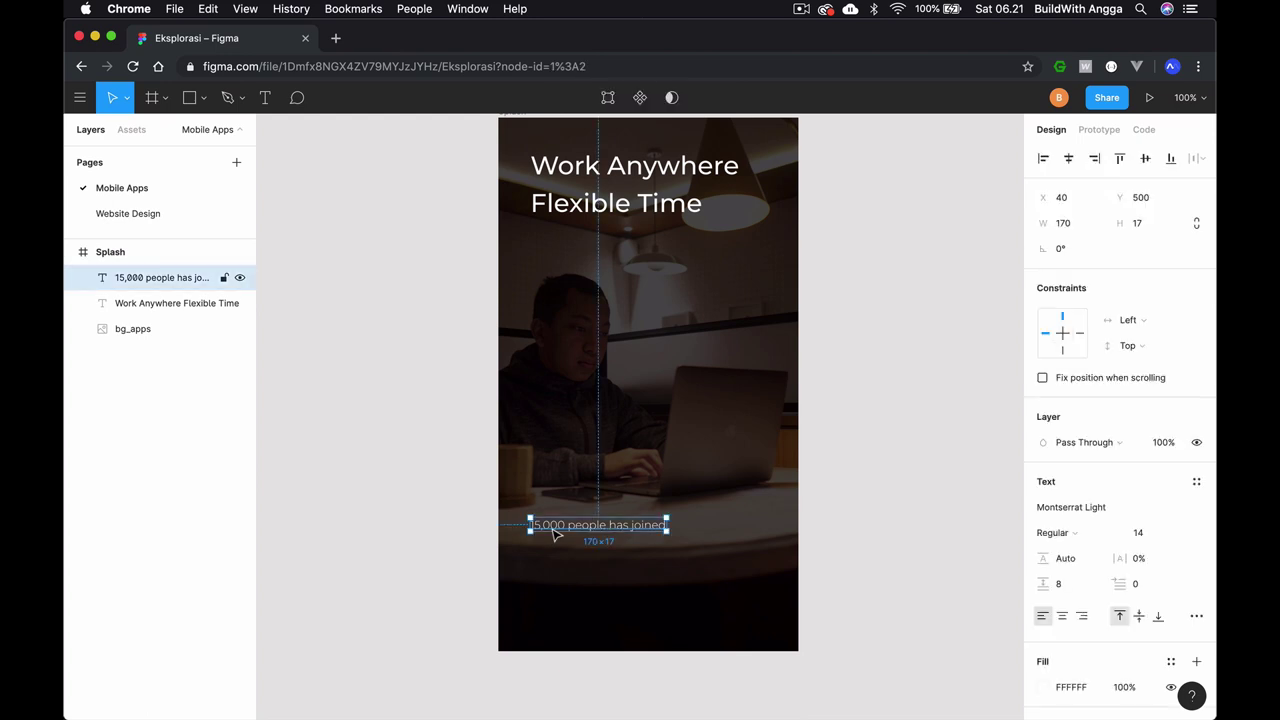
click(449, 467)
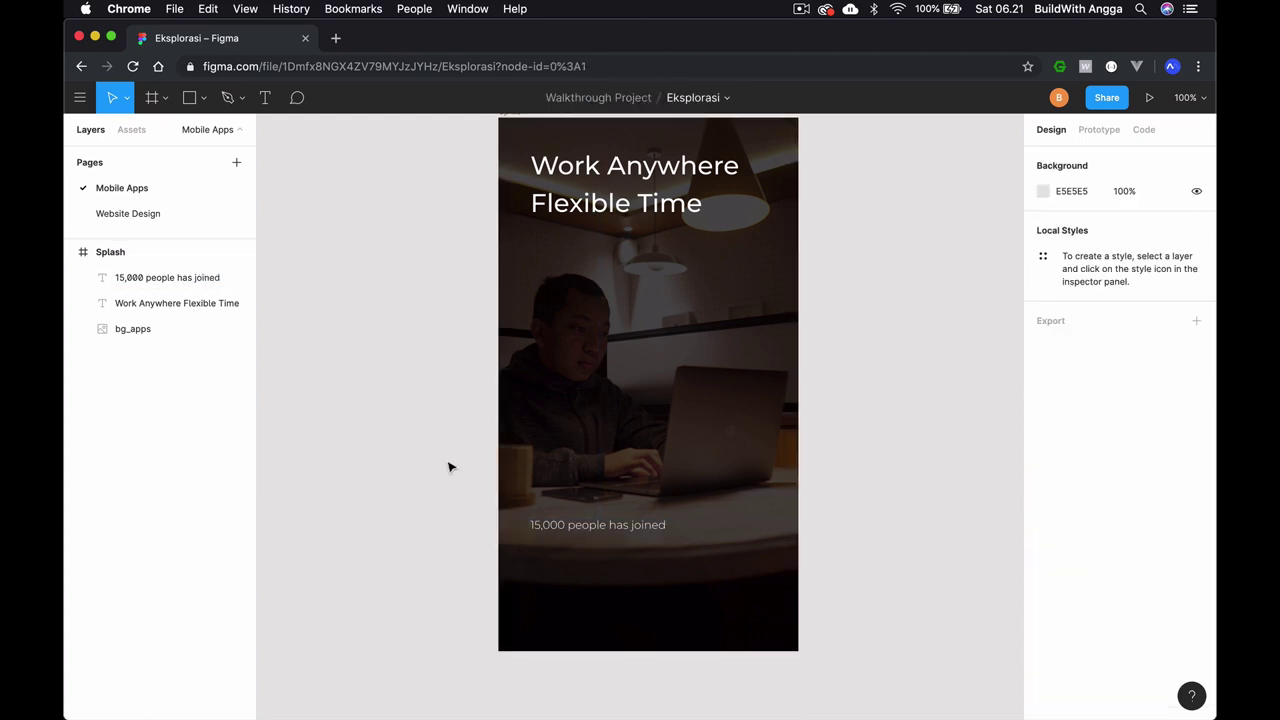
click(204, 99)
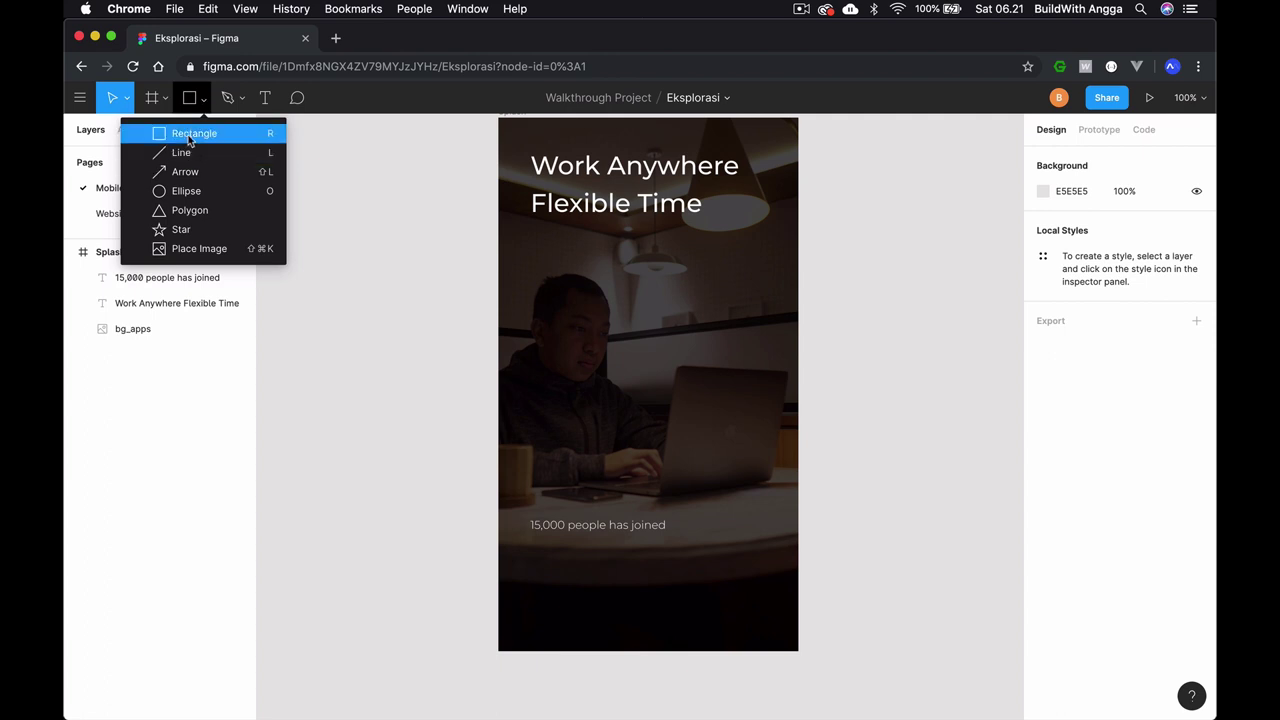
Draw a full-width grey rectangle, 50 high, across the frame bottom
click(194, 132)
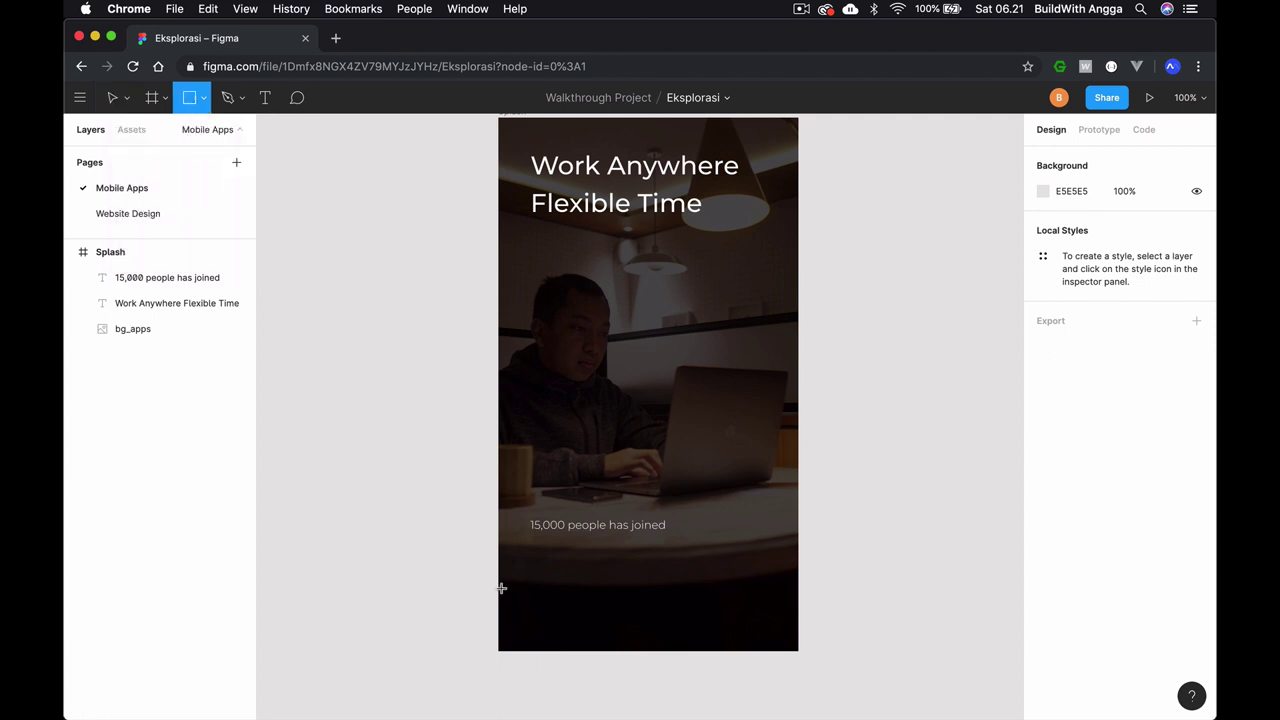
drag(498, 587, 798, 627)
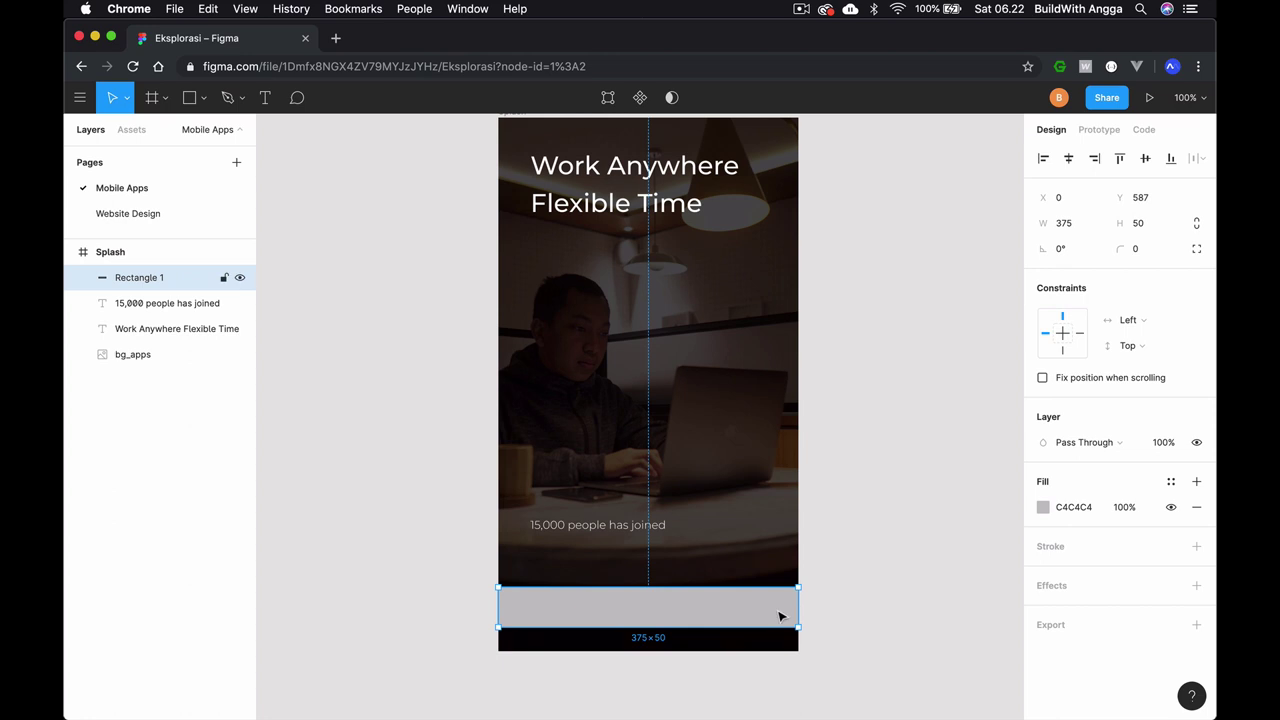
click(837, 577)
click(742, 614)
Reduce the rectangle's width from 375 to 327
click(1078, 226)
click(1080, 227)
text(-)
text(4)
key(Return)
click(1086, 223)
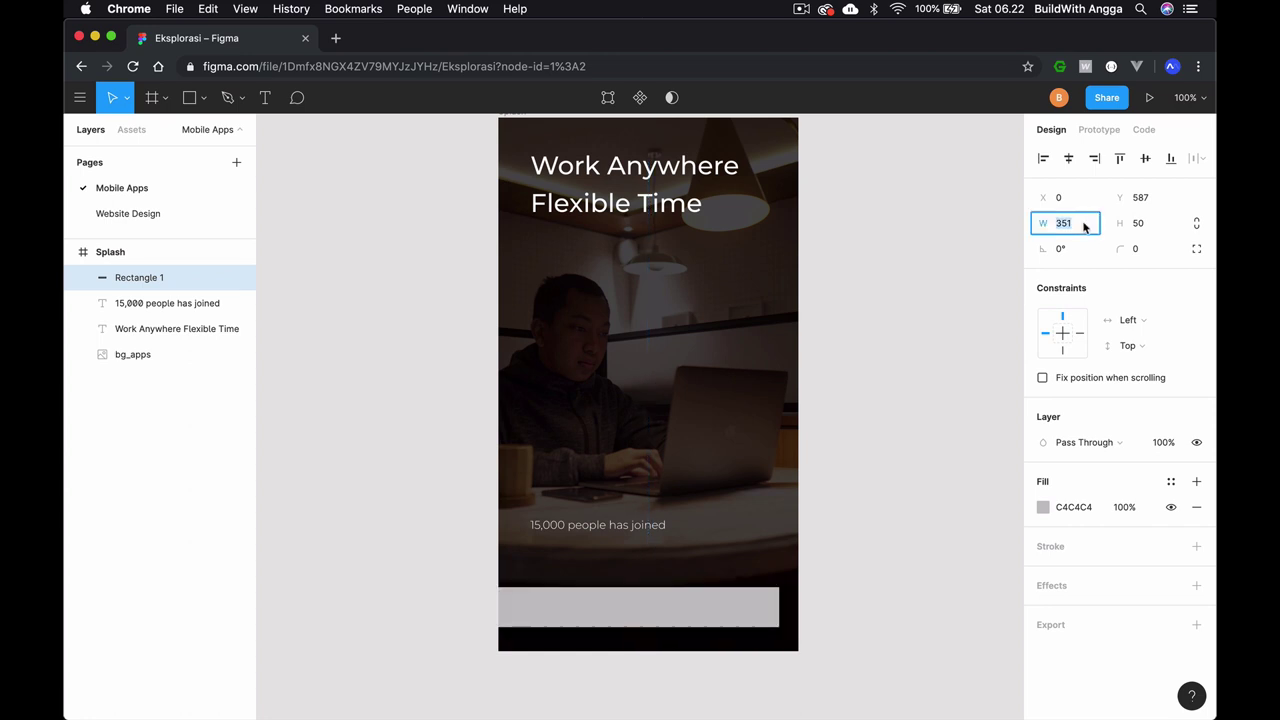
click(1086, 223)
text(-24)
key(Return)
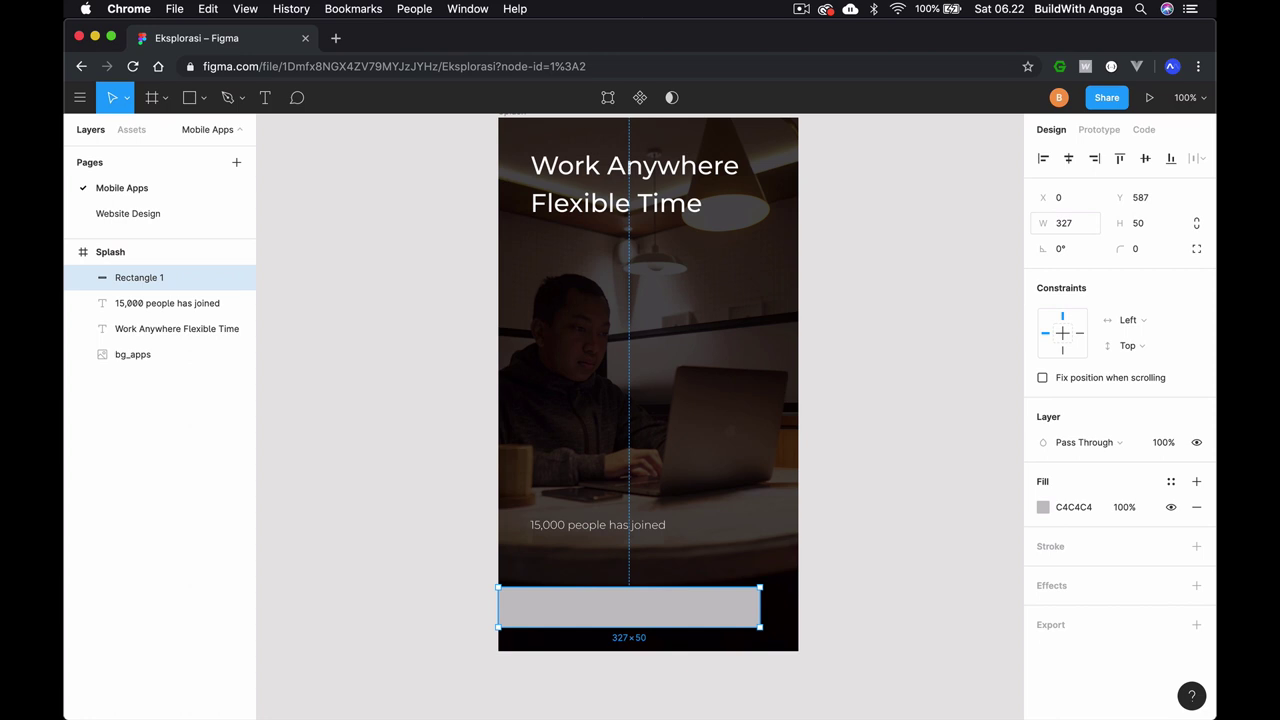
Centre the grey rectangle at X 24 and nudge it up to Y 577
click(923, 420)
click(703, 597)
drag(679, 613, 700, 611)
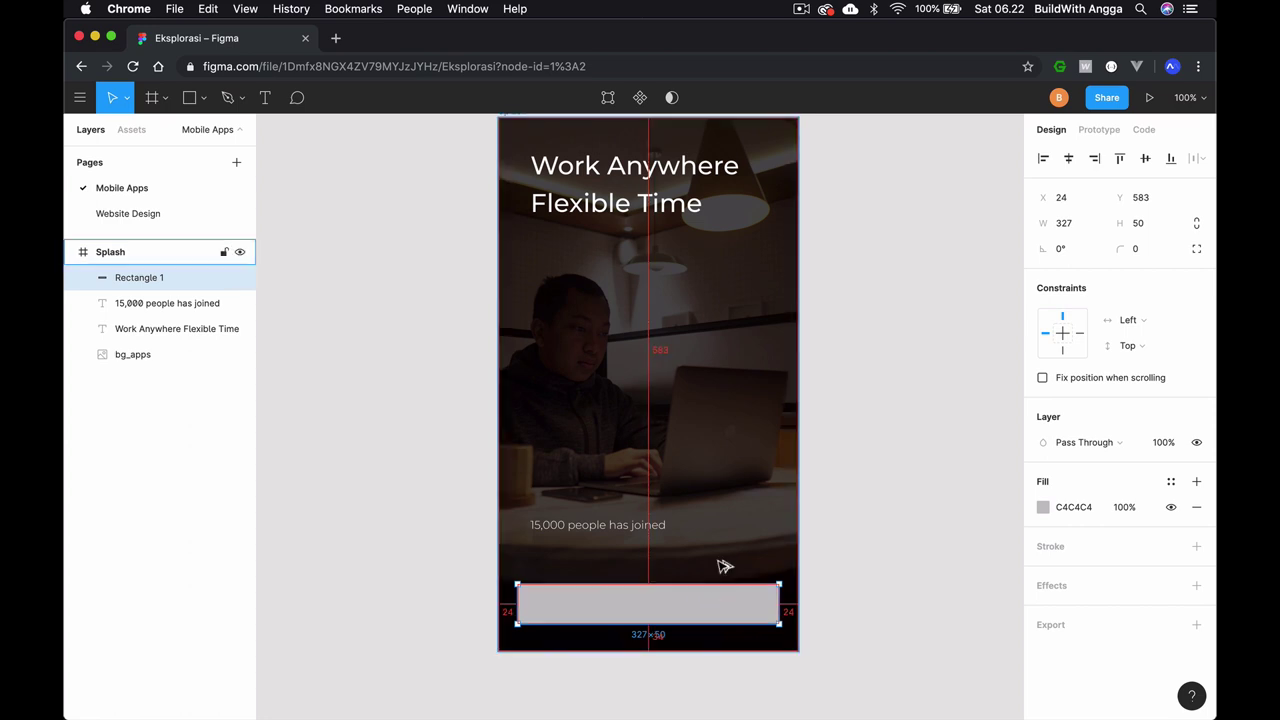
key(Up)
key(Up)
key(Up)
key(Up)
key(Up)
key(Up)
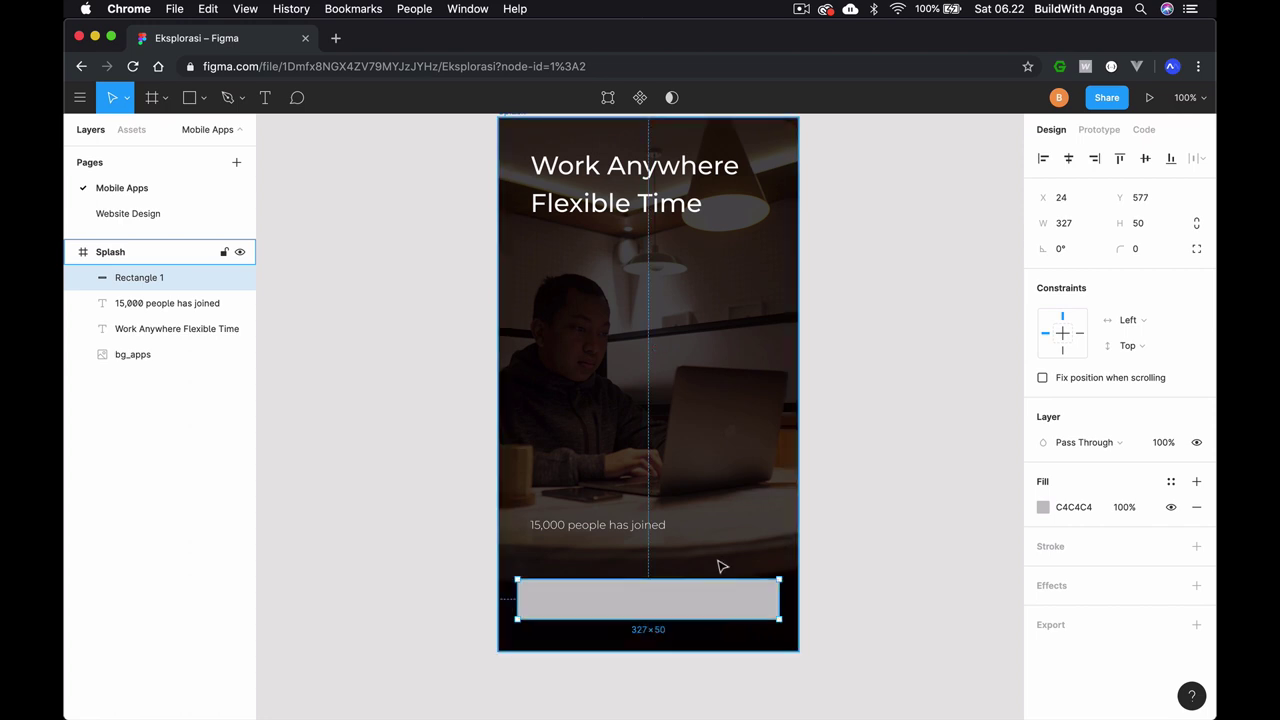
click(862, 546)
scroll(862, 545, up, 1)
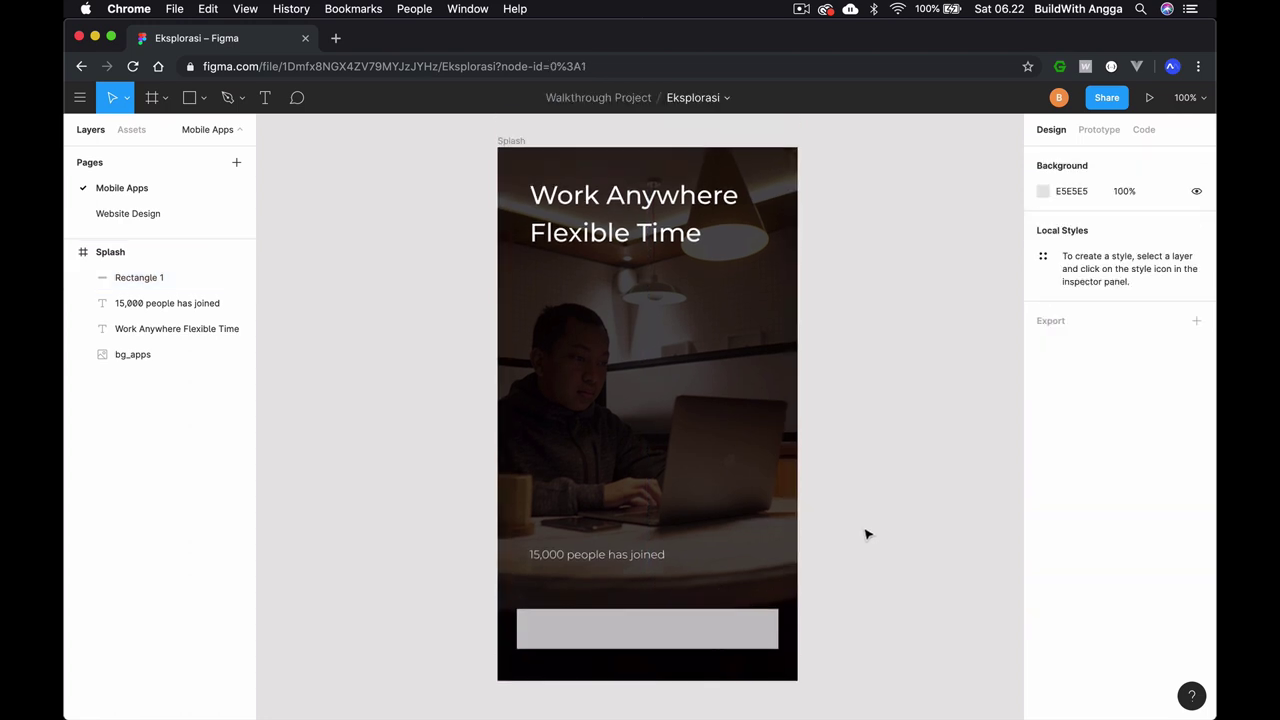
scroll(868, 440, down, 1)
Move the '15,000 people has joined' text onto the rectangle, layered above Rectangle 1
click(651, 618)
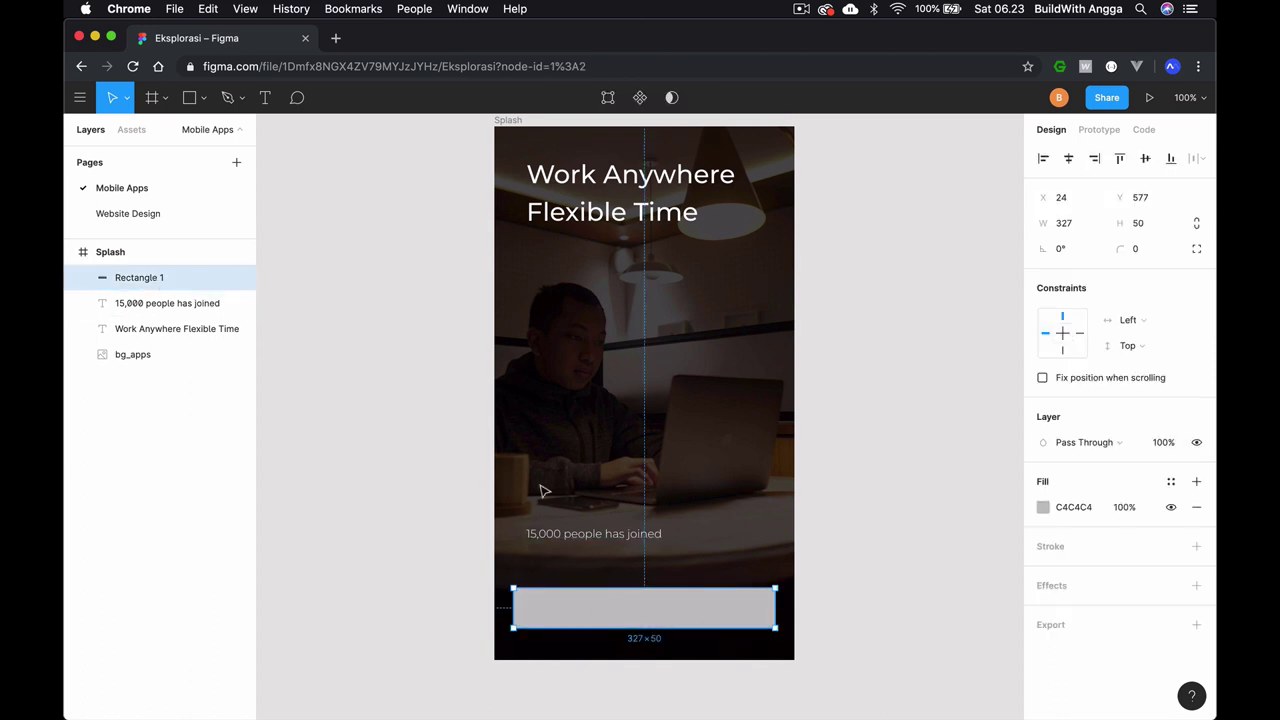
click(549, 538)
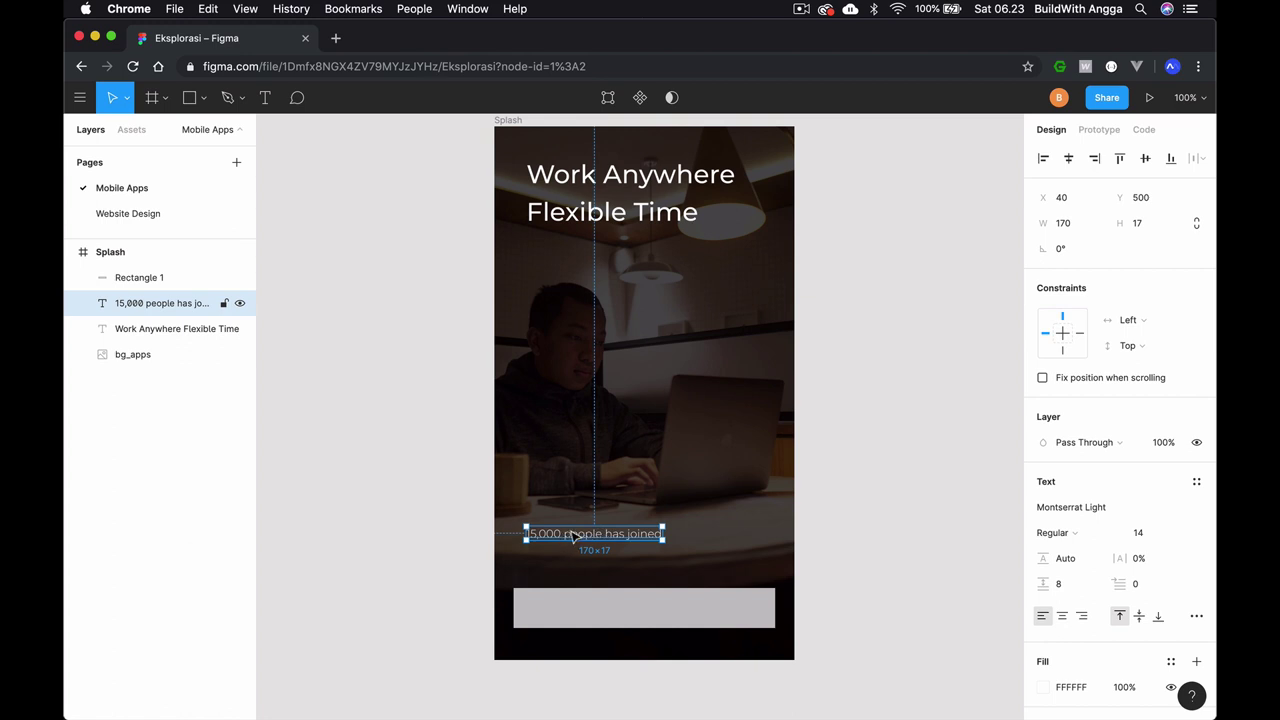
drag(570, 540, 628, 612)
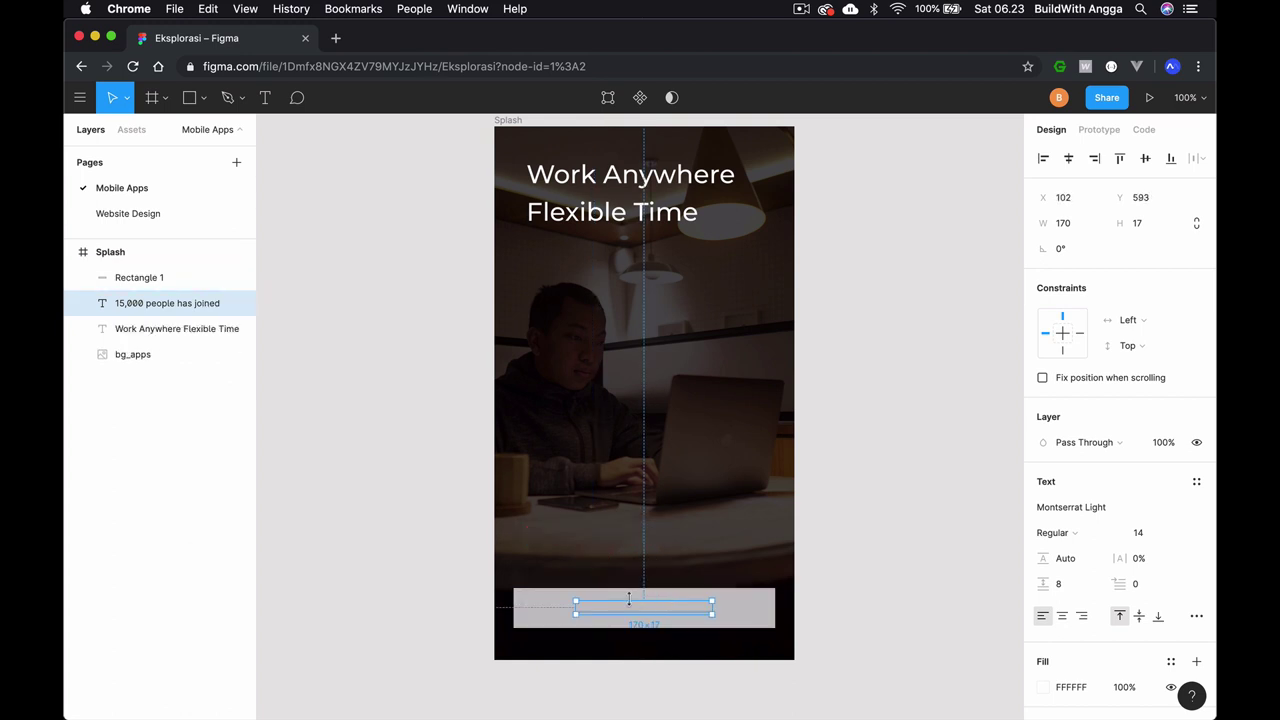
drag(153, 305, 152, 267)
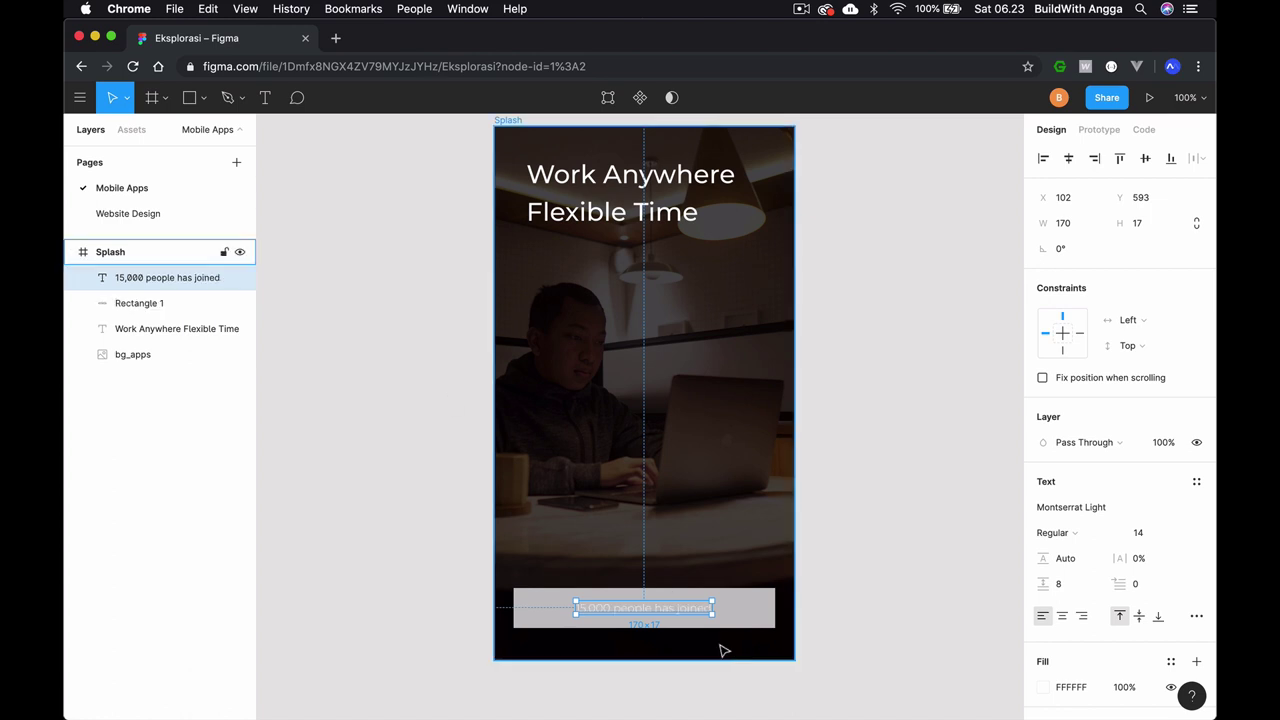
double_click(684, 607)
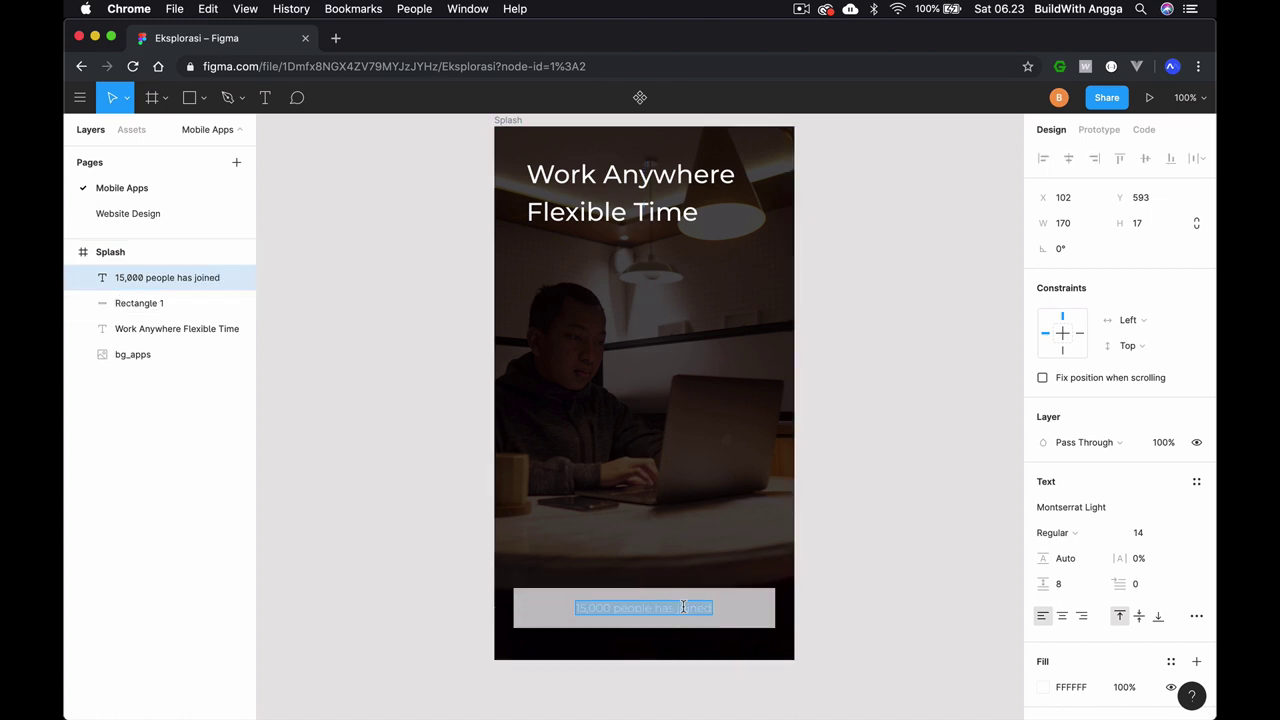
Change the button text to 'Get Started', centre-aligned at size 20
text(Get Start)
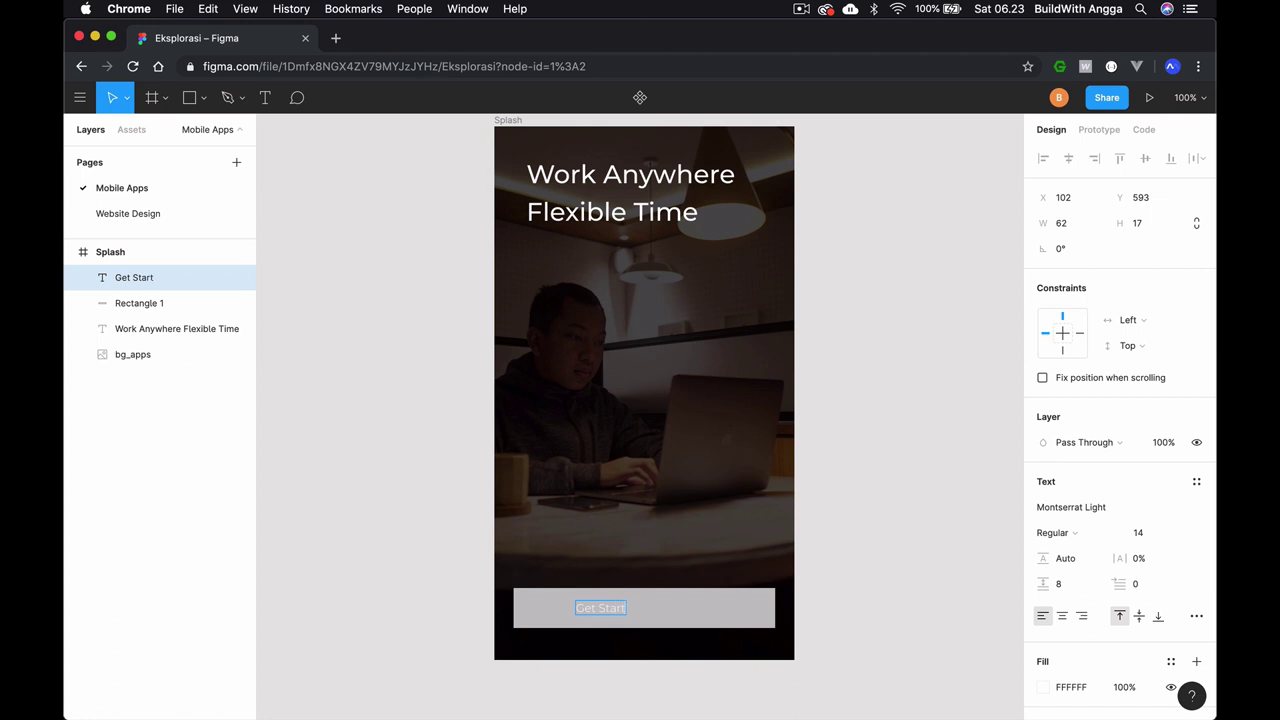
text(ed)
key(Escape)
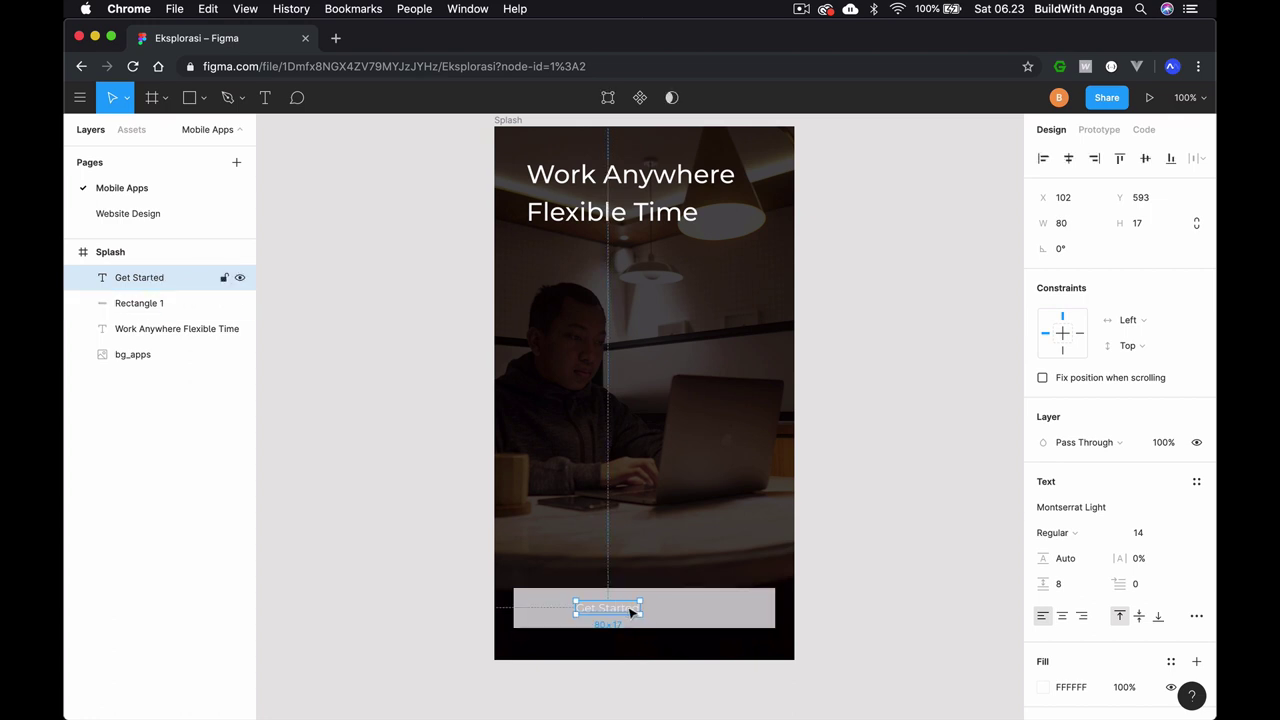
scroll(1075, 458, down, 3)
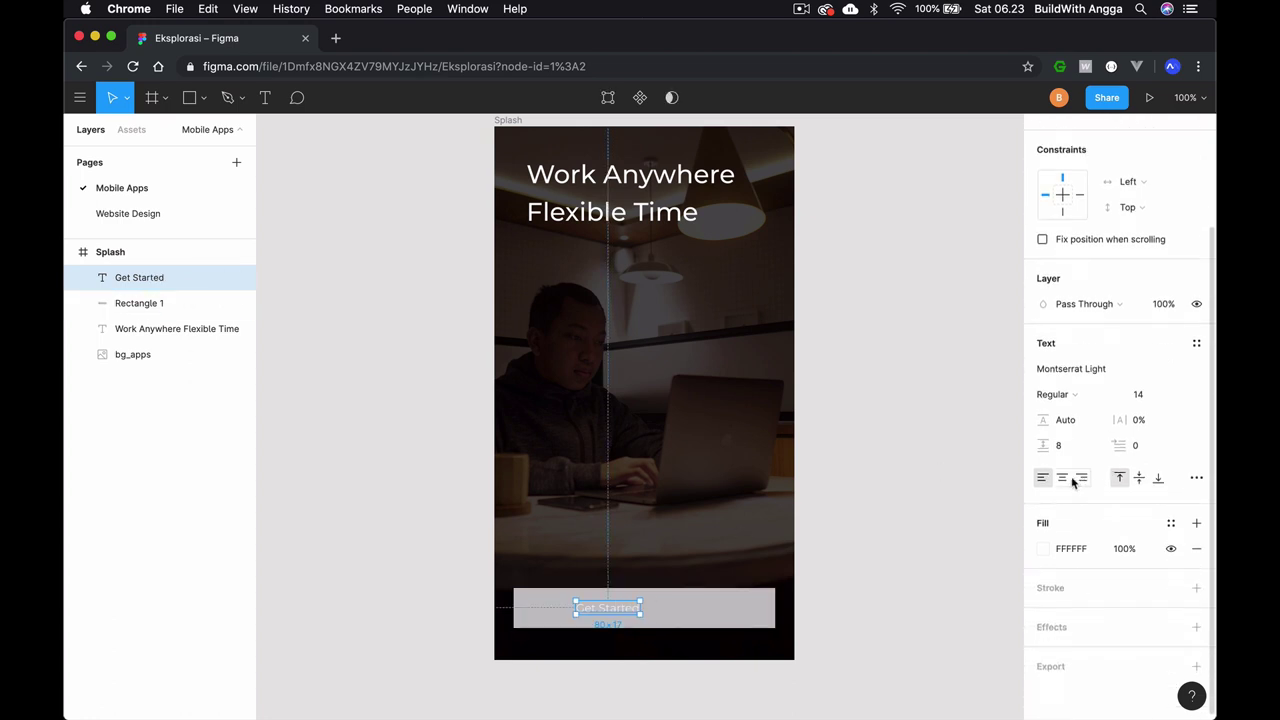
click(1064, 479)
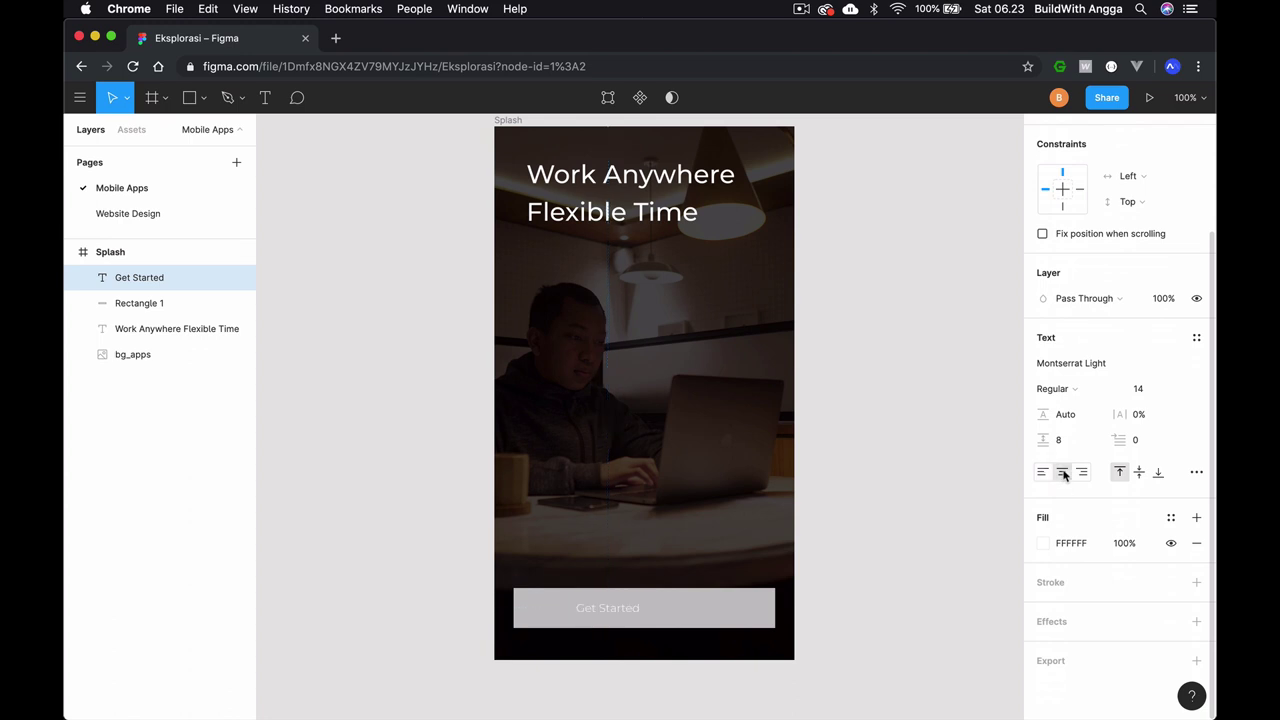
click(1178, 390)
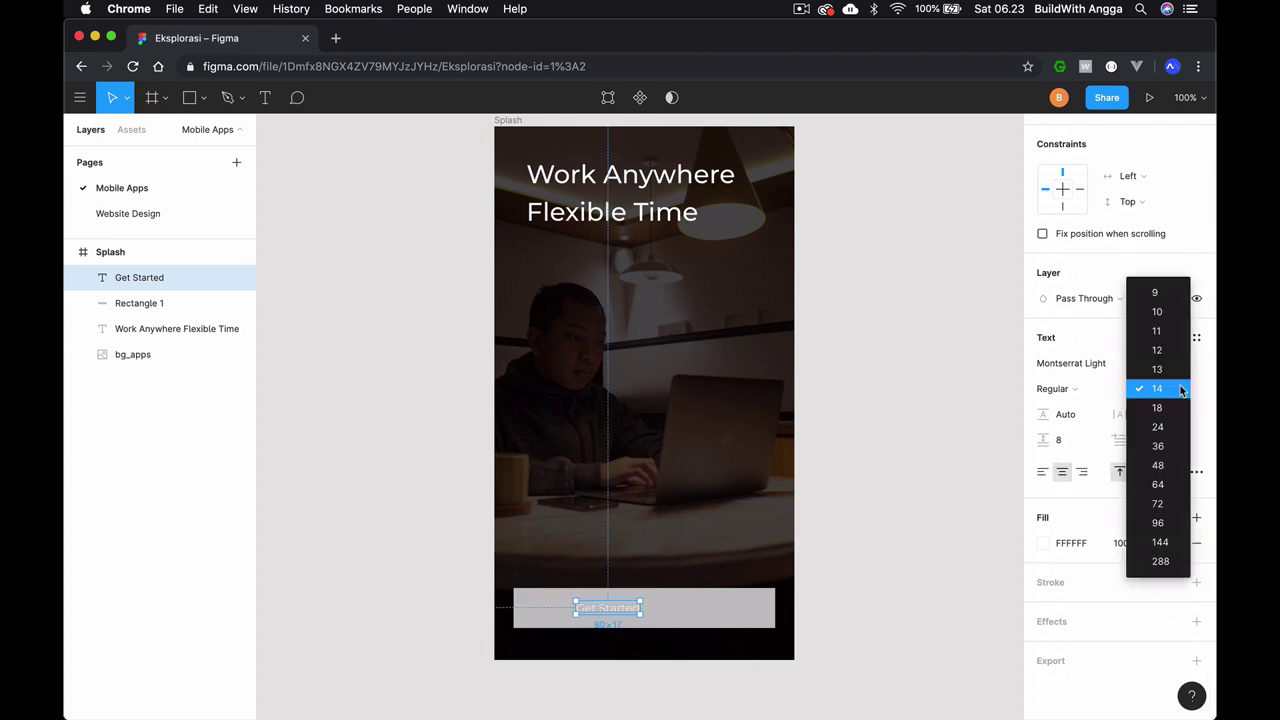
click(1170, 427)
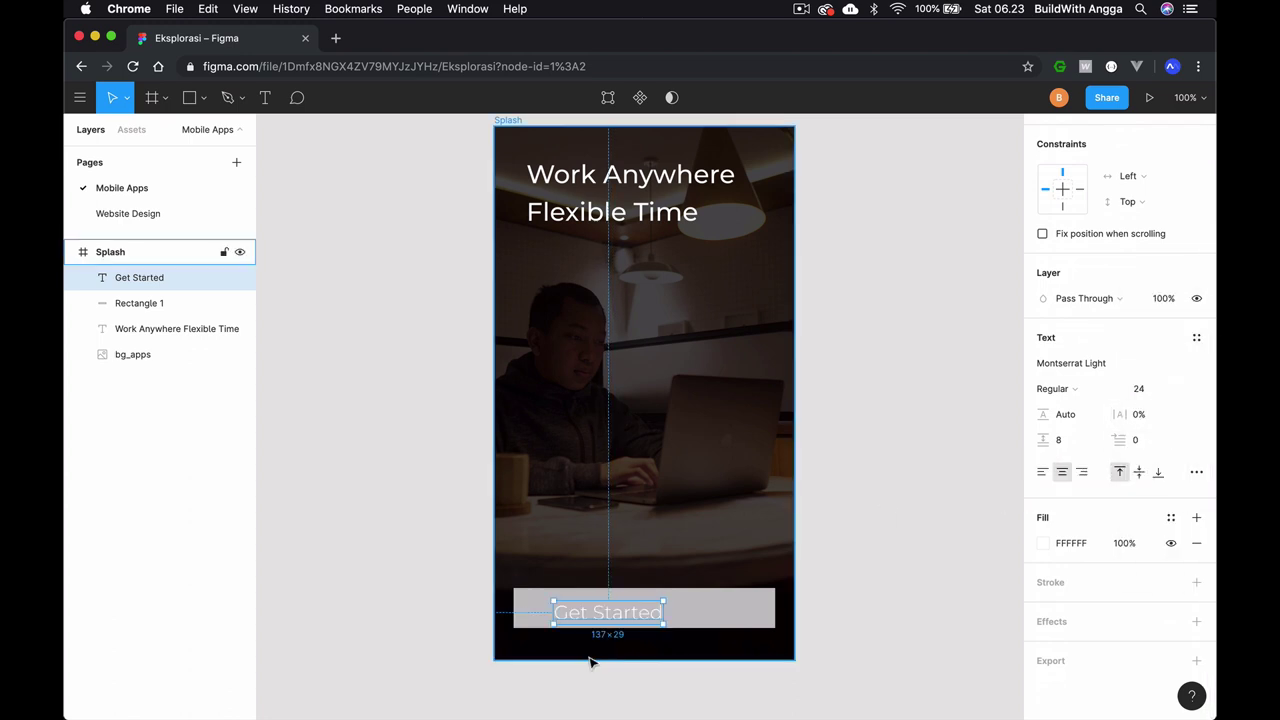
click(1140, 389)
text(20)
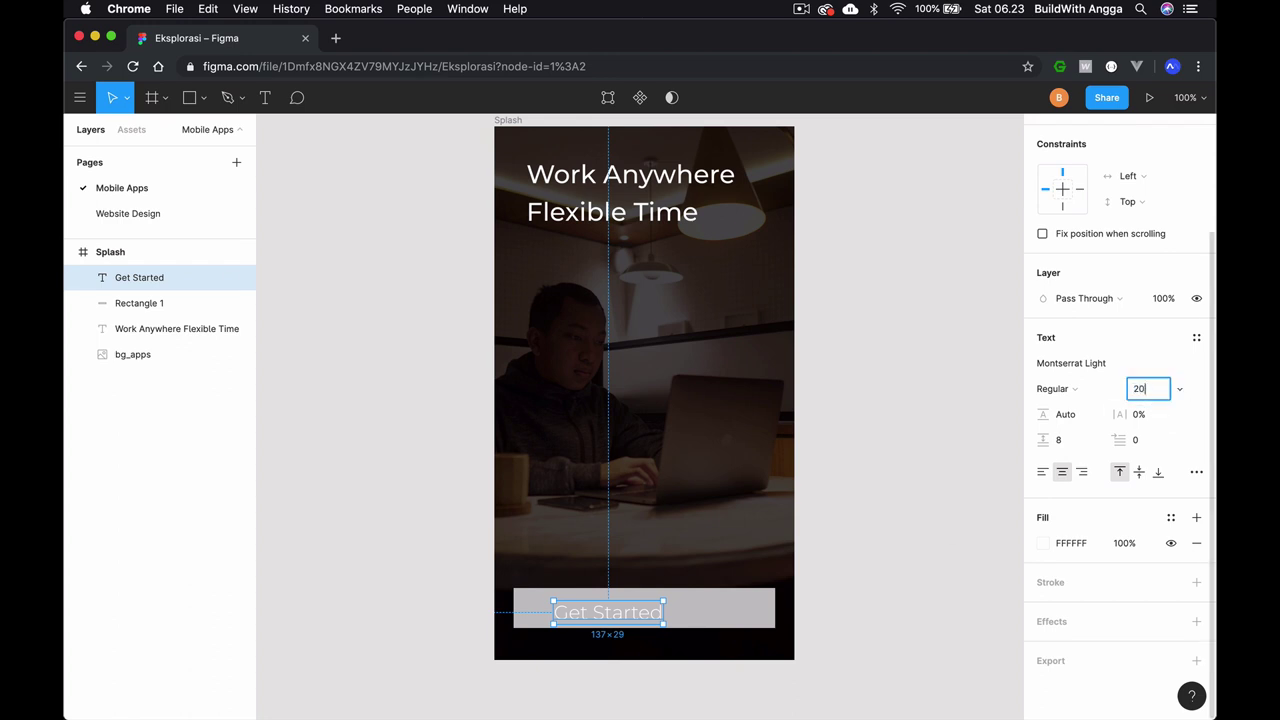
key(Return)
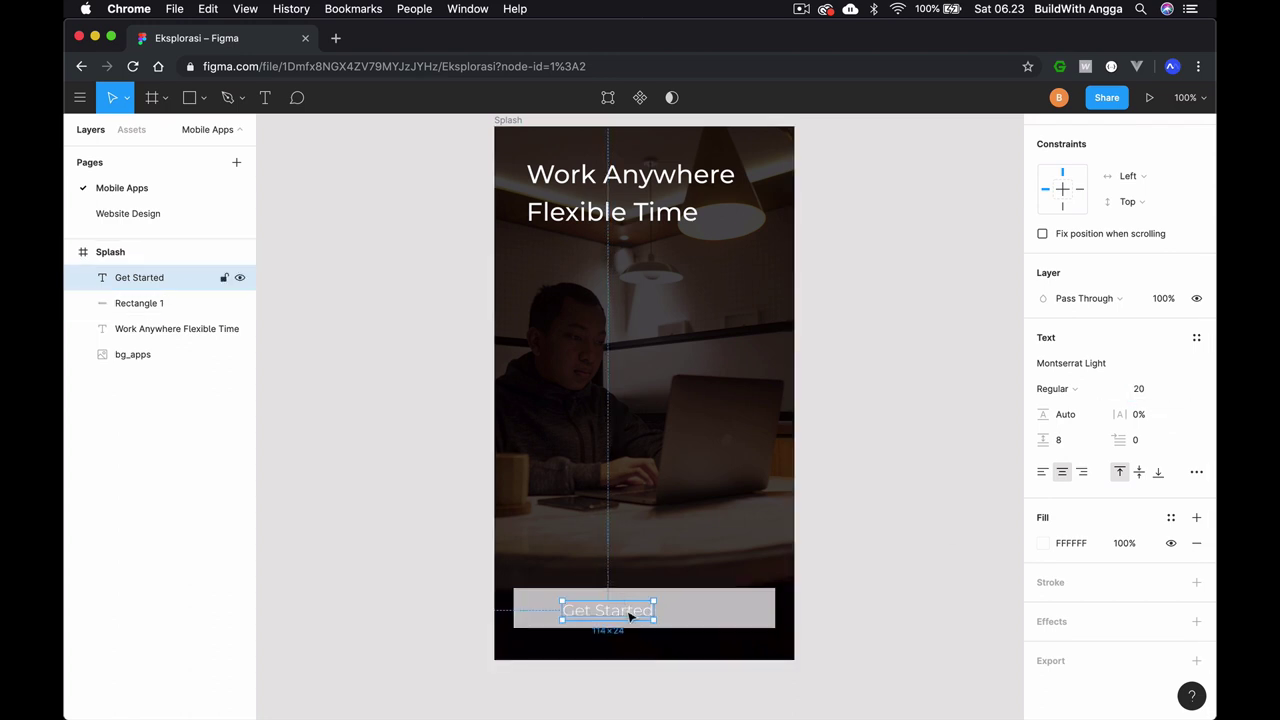
Centre the Get Started label on the grey button at X 130, Y 590
drag(628, 611, 670, 609)
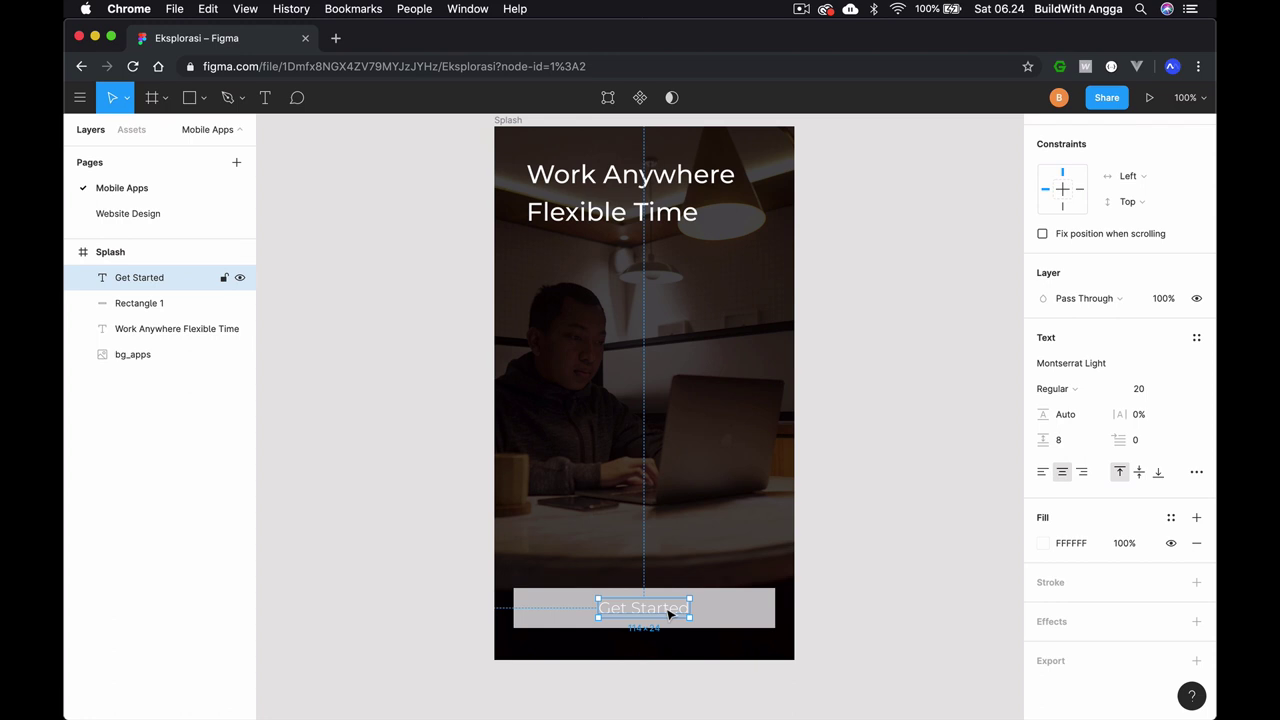
scroll(669, 614, down, 1)
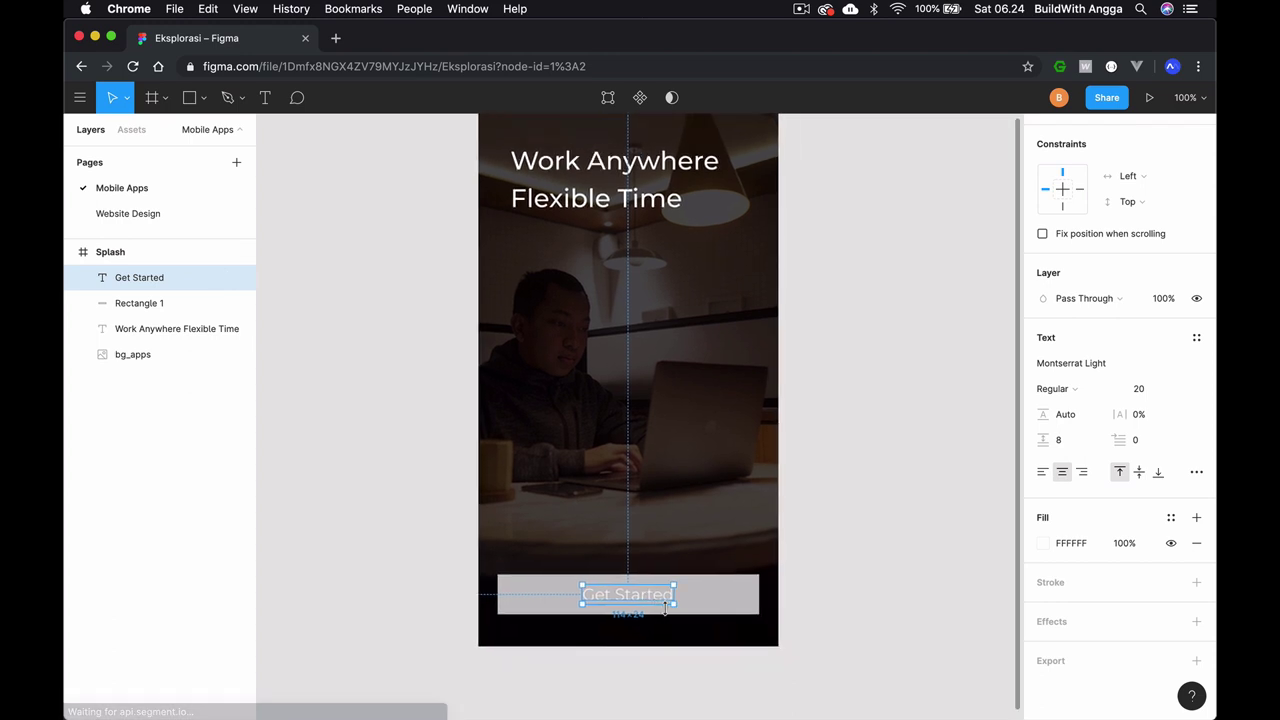
scroll(711, 598, up, 1)
click(719, 621)
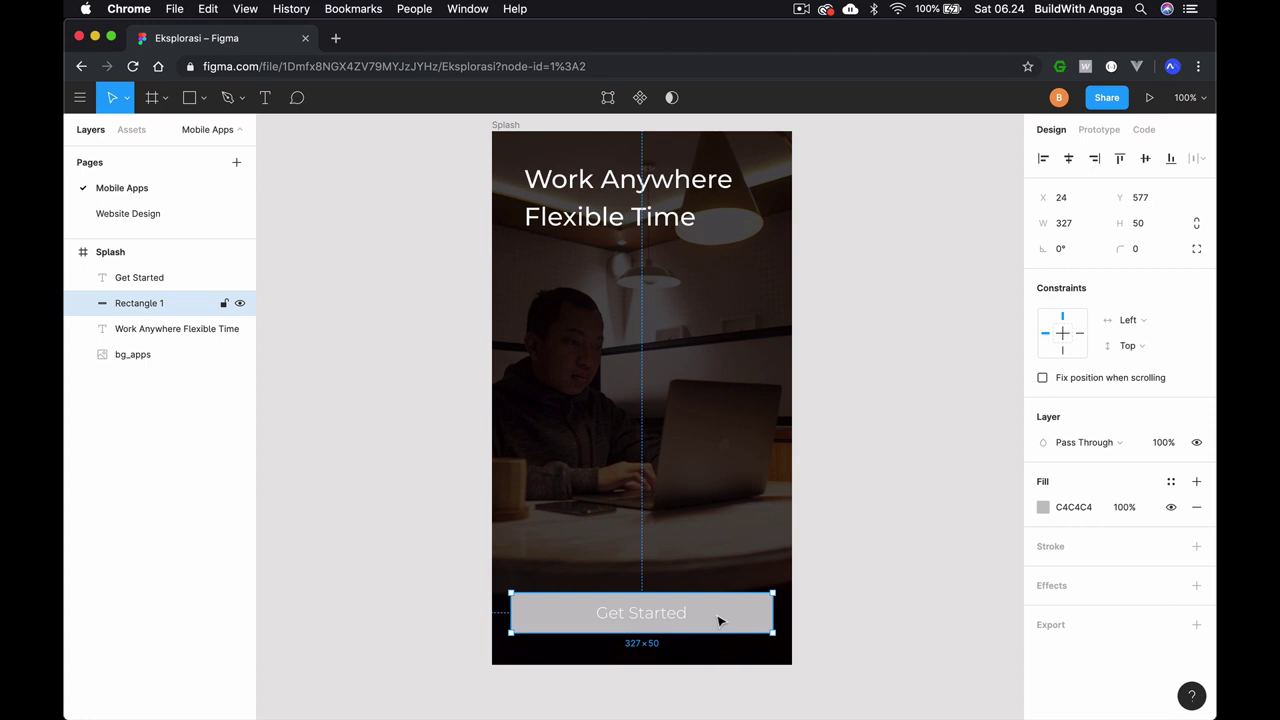
scroll(845, 437, up, 1)
click(845, 437)
scroll(677, 554, down, 1)
scroll(671, 557, up, 1)
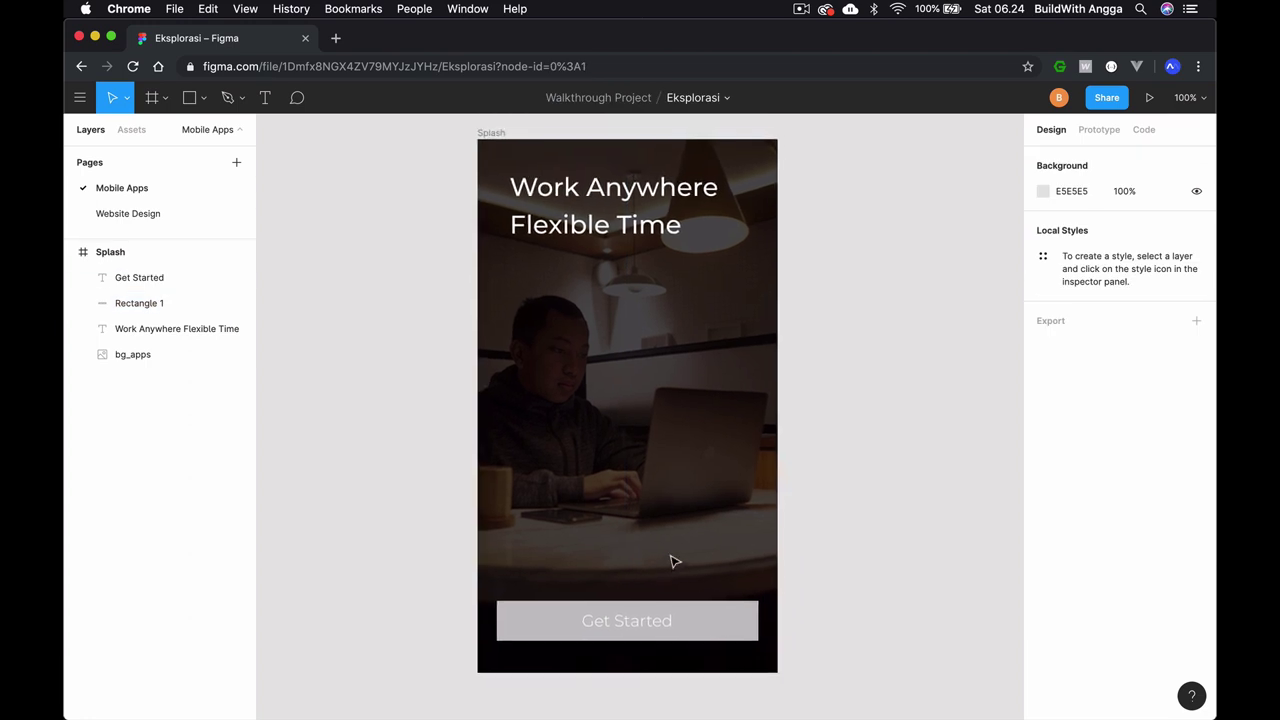
click(636, 620)
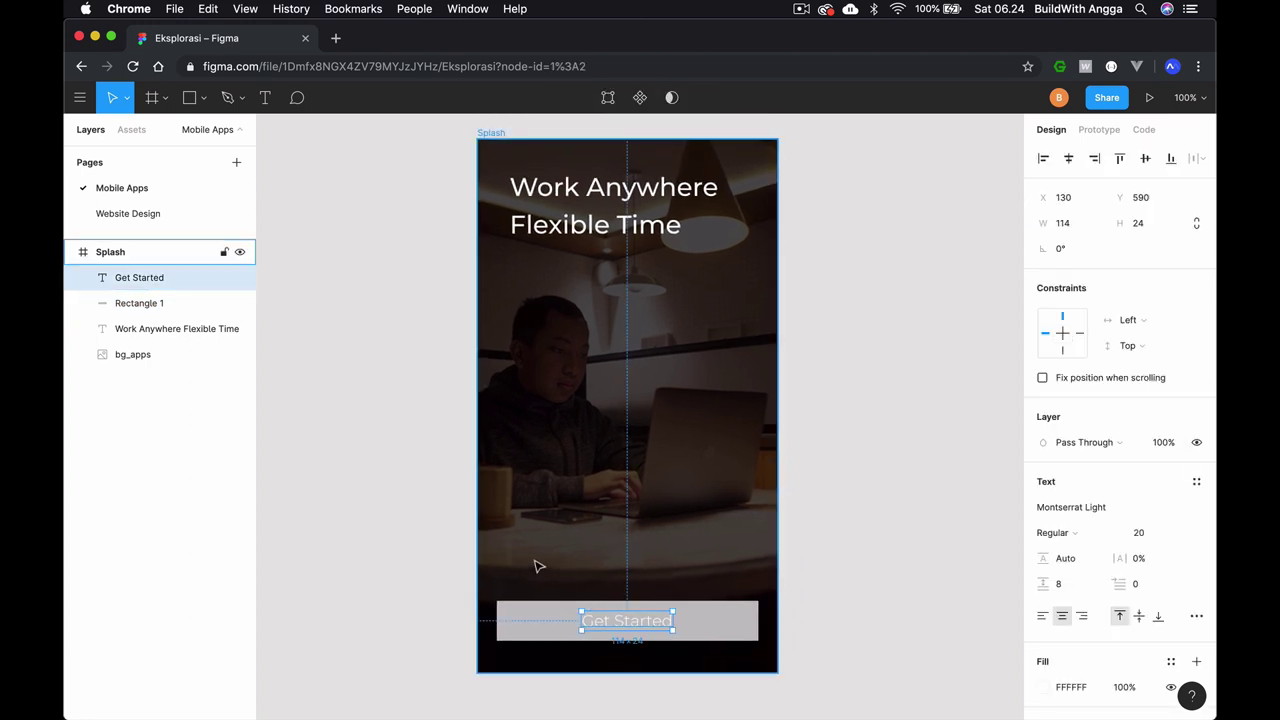
mouse_move(139, 277)
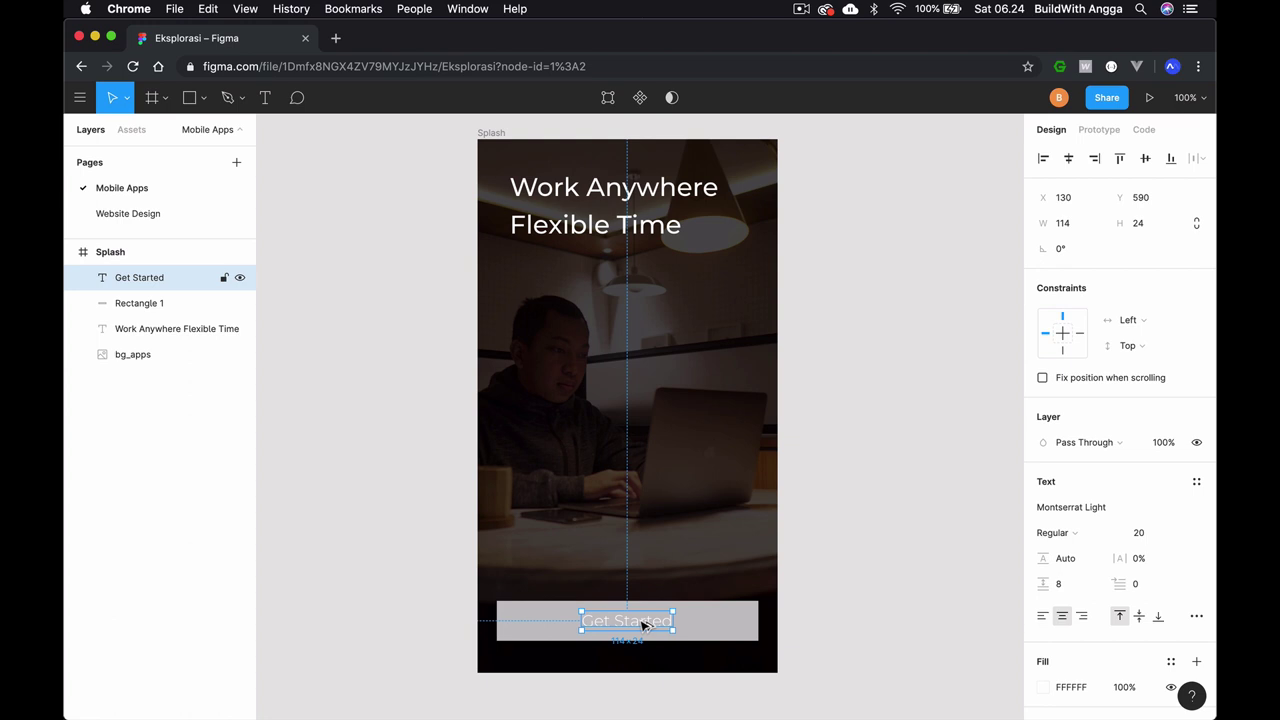
Duplicate the Get Started label above the button, retyped as '15,000 people has joined'
drag(643, 625, 573, 552)
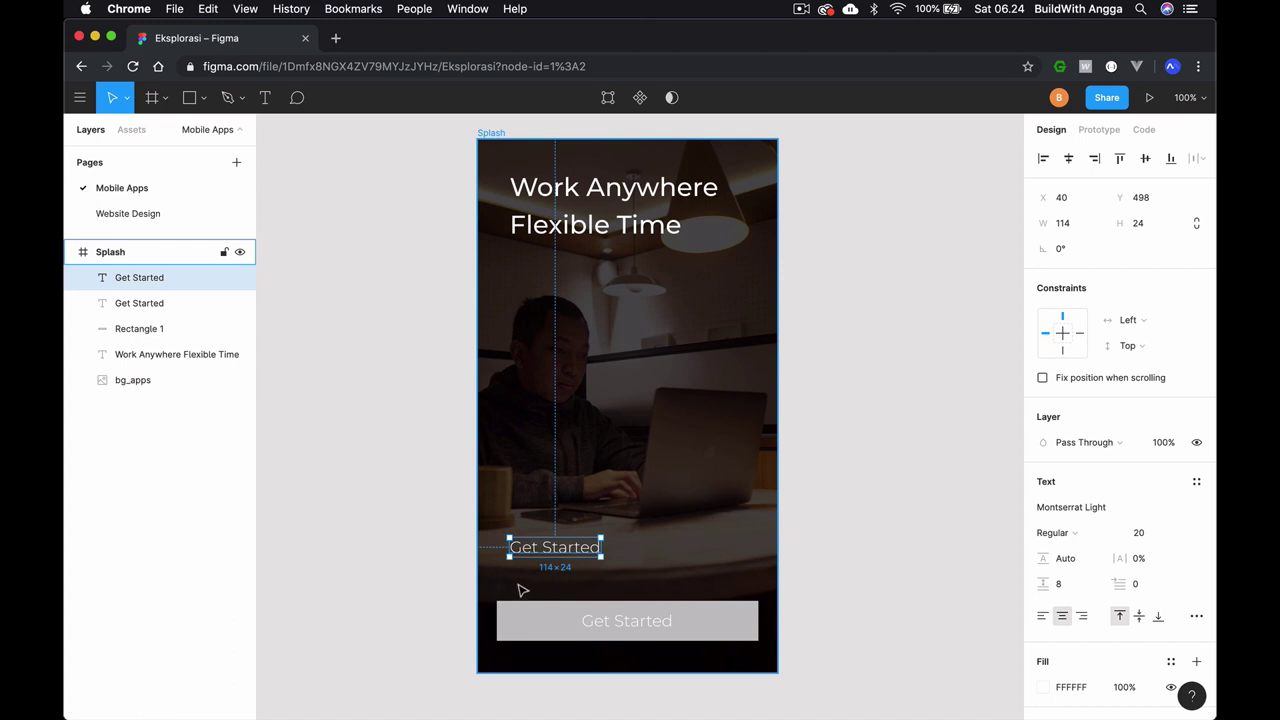
key(Return)
text(15)
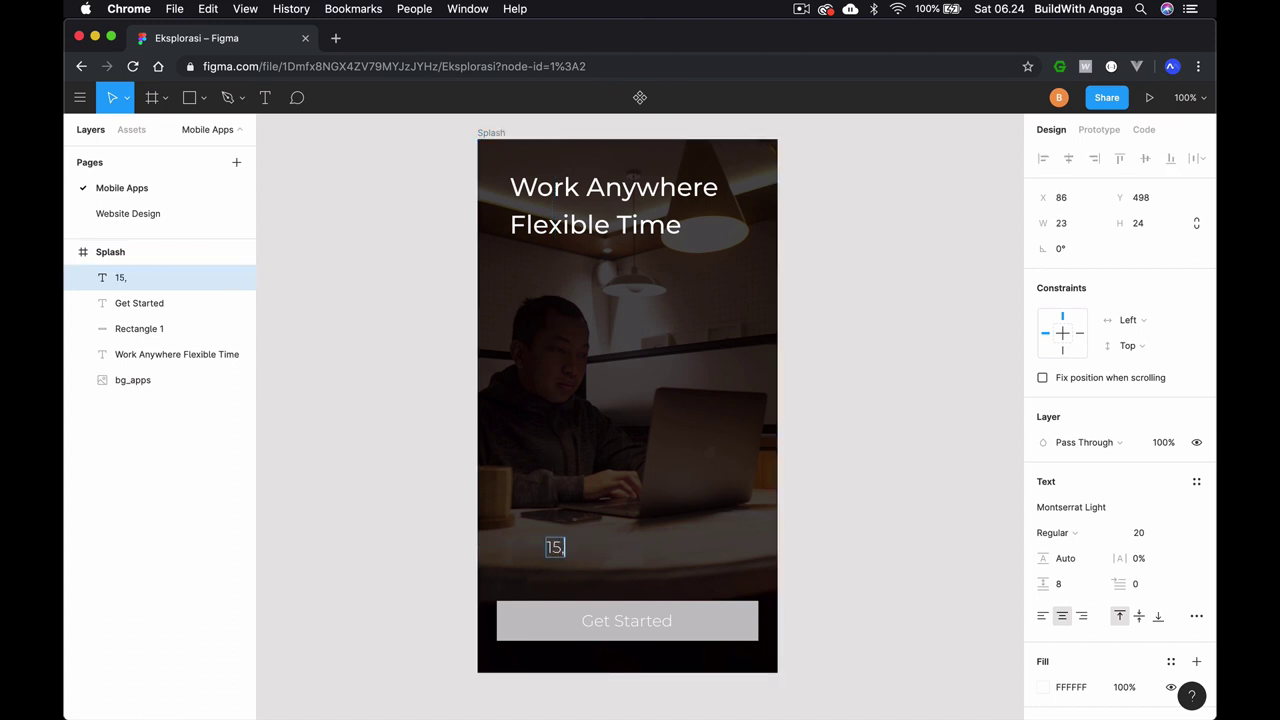
text(,000 p)
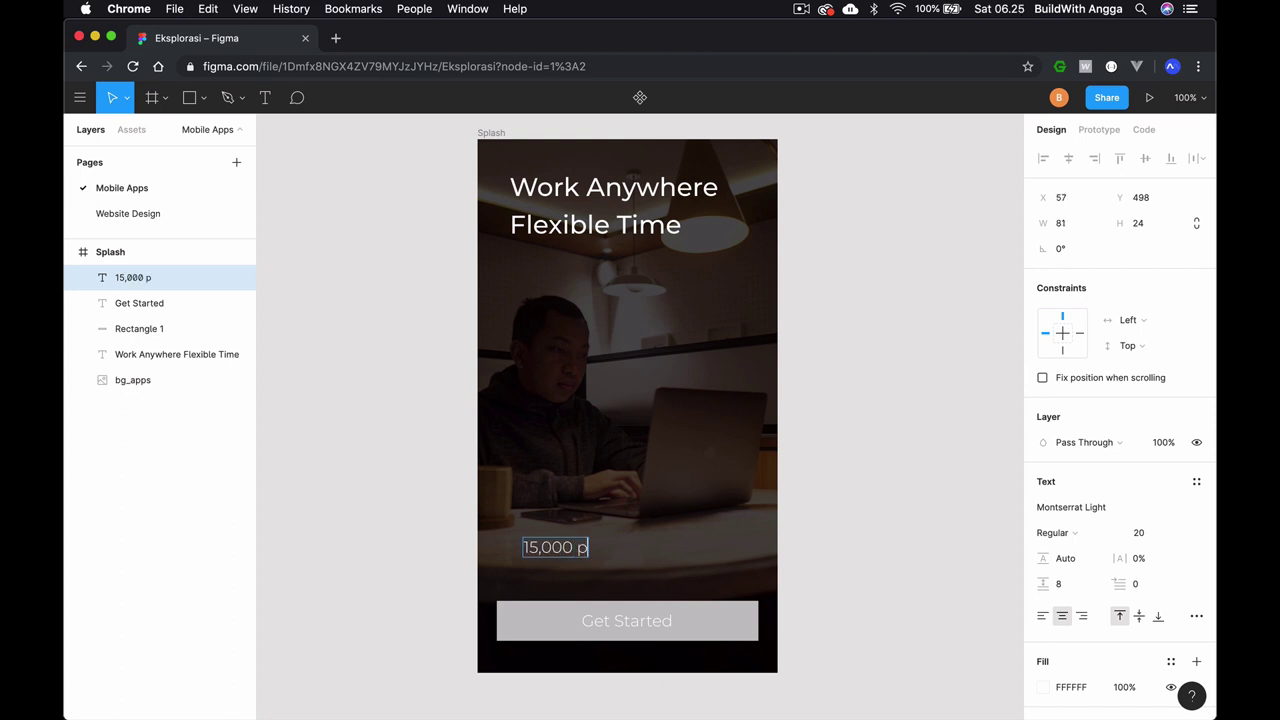
text(eople has joined)
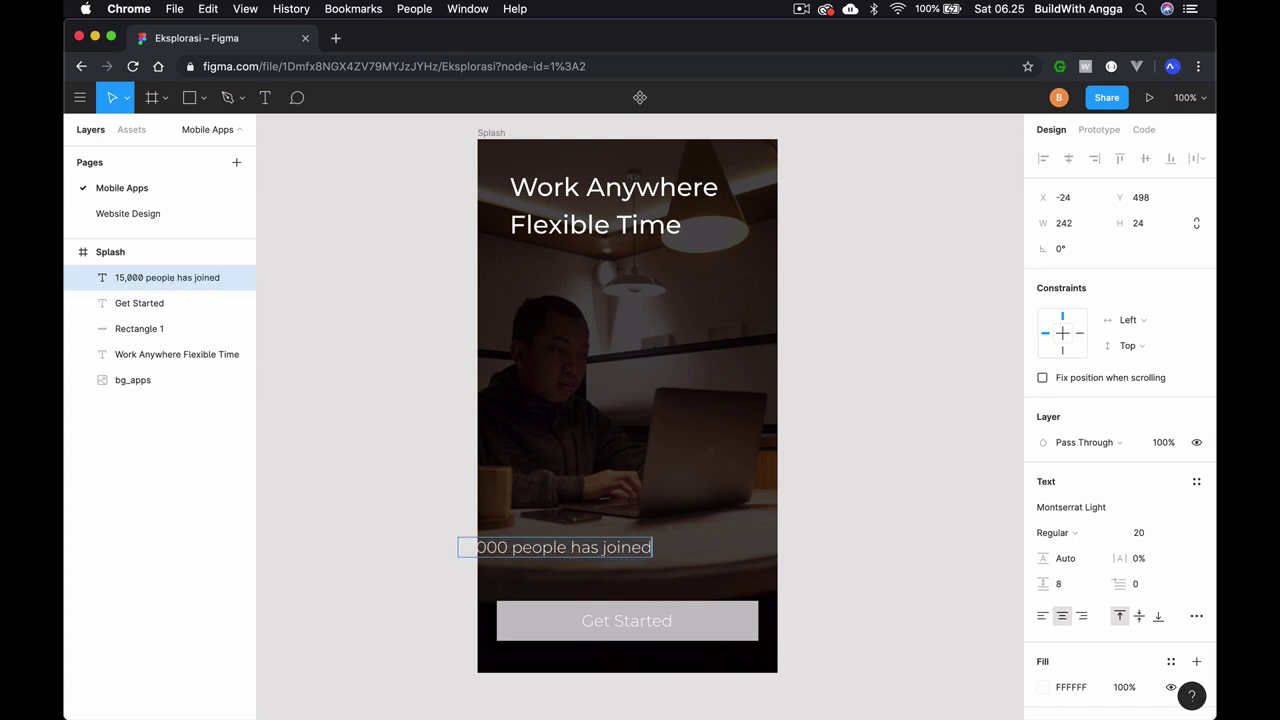
key(Escape)
Left-align the caption at size 14 and place it at X 40, Y 499
click(1042, 615)
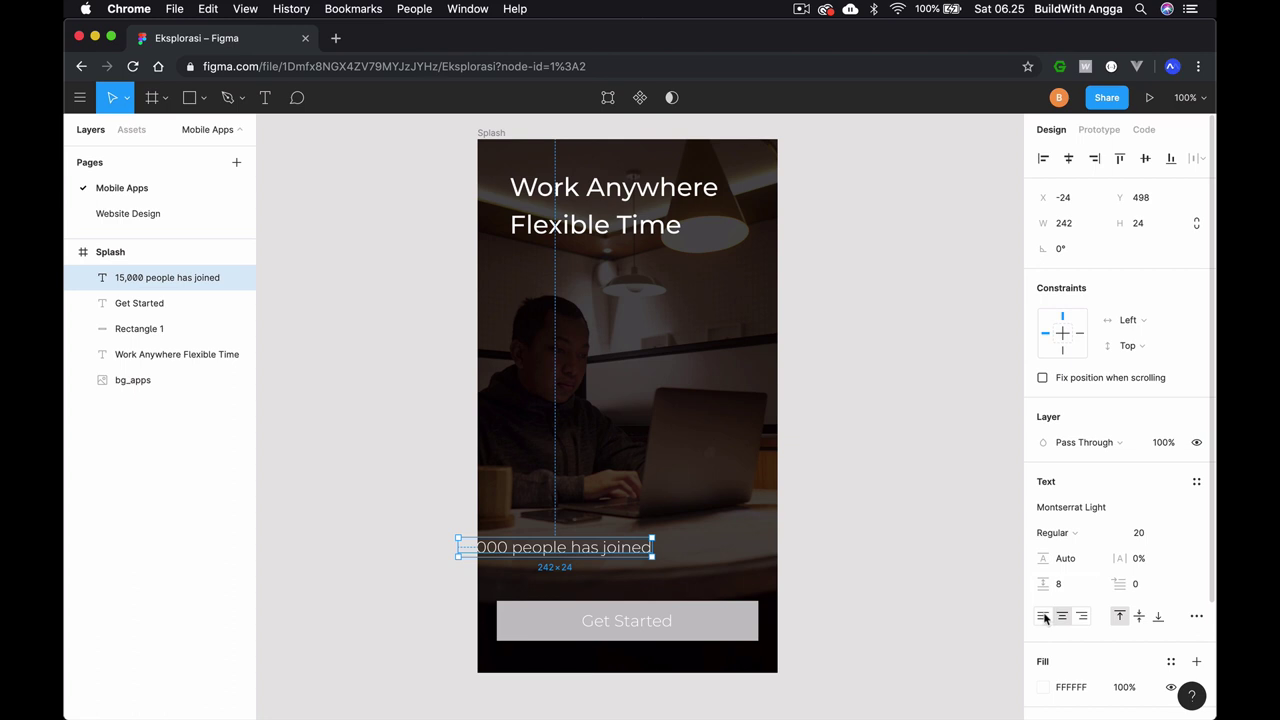
click(1187, 538)
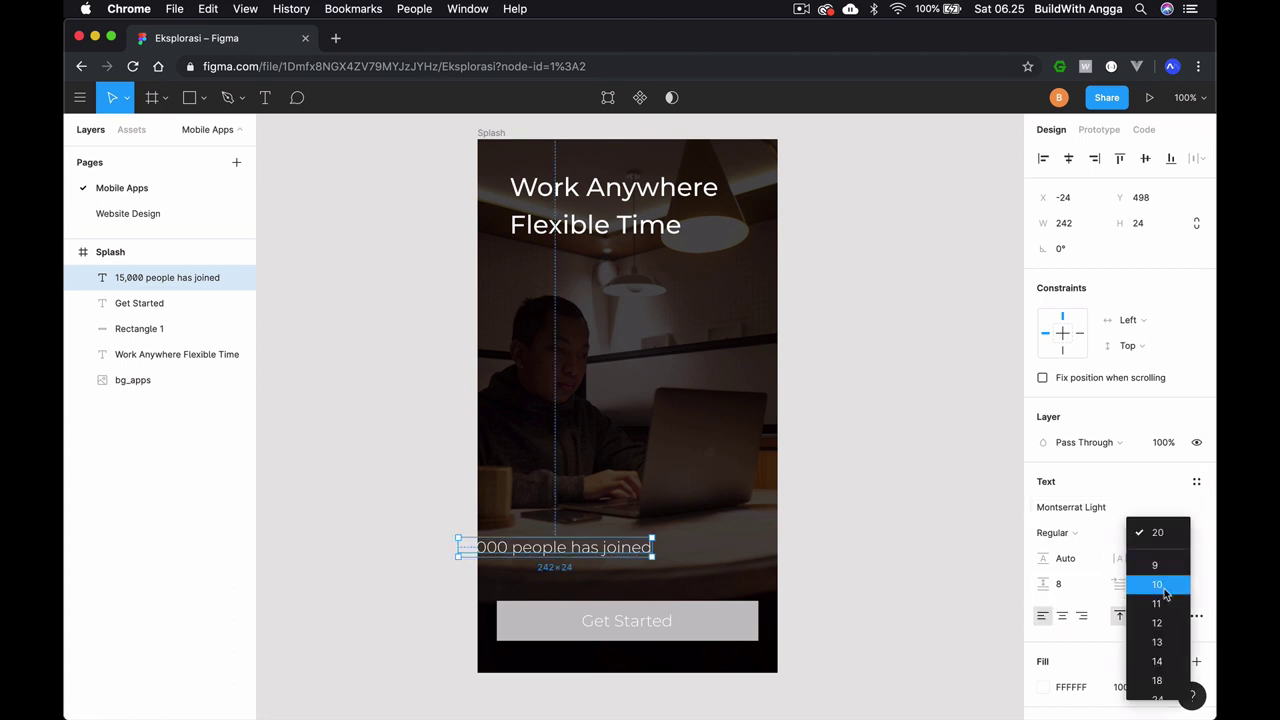
click(1155, 662)
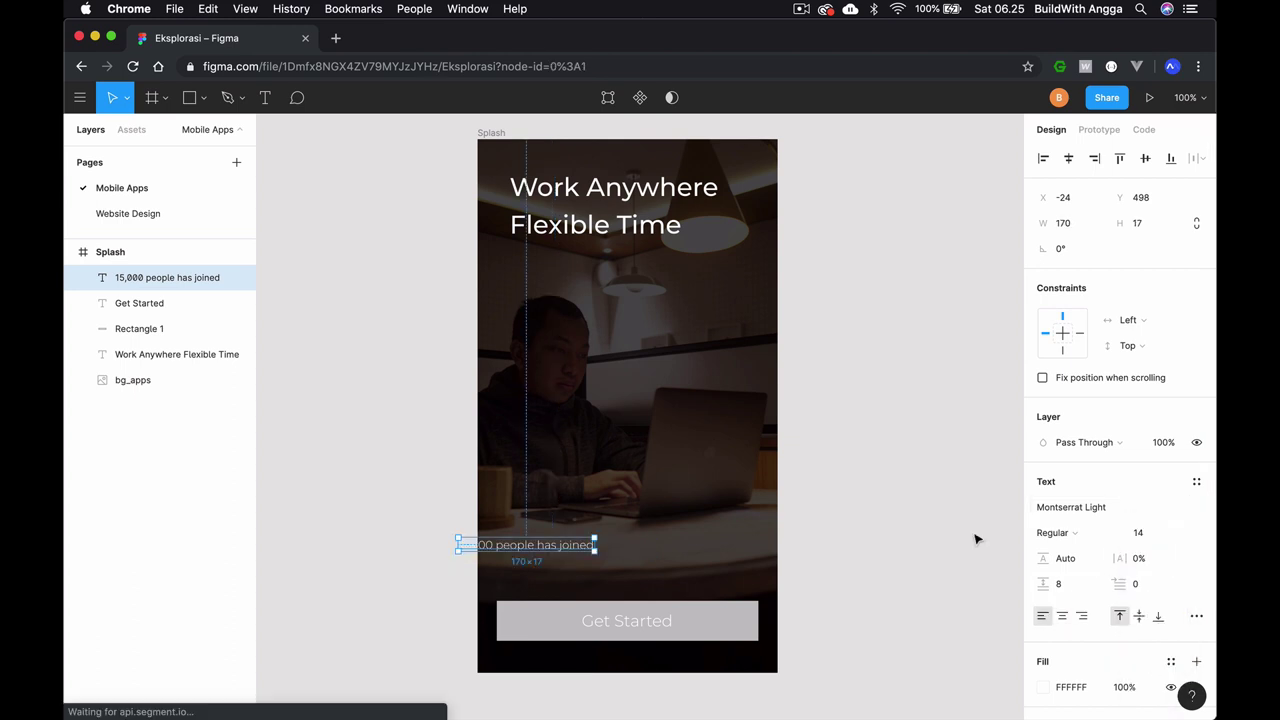
click(900, 540)
click(560, 548)
drag(560, 548, 612, 556)
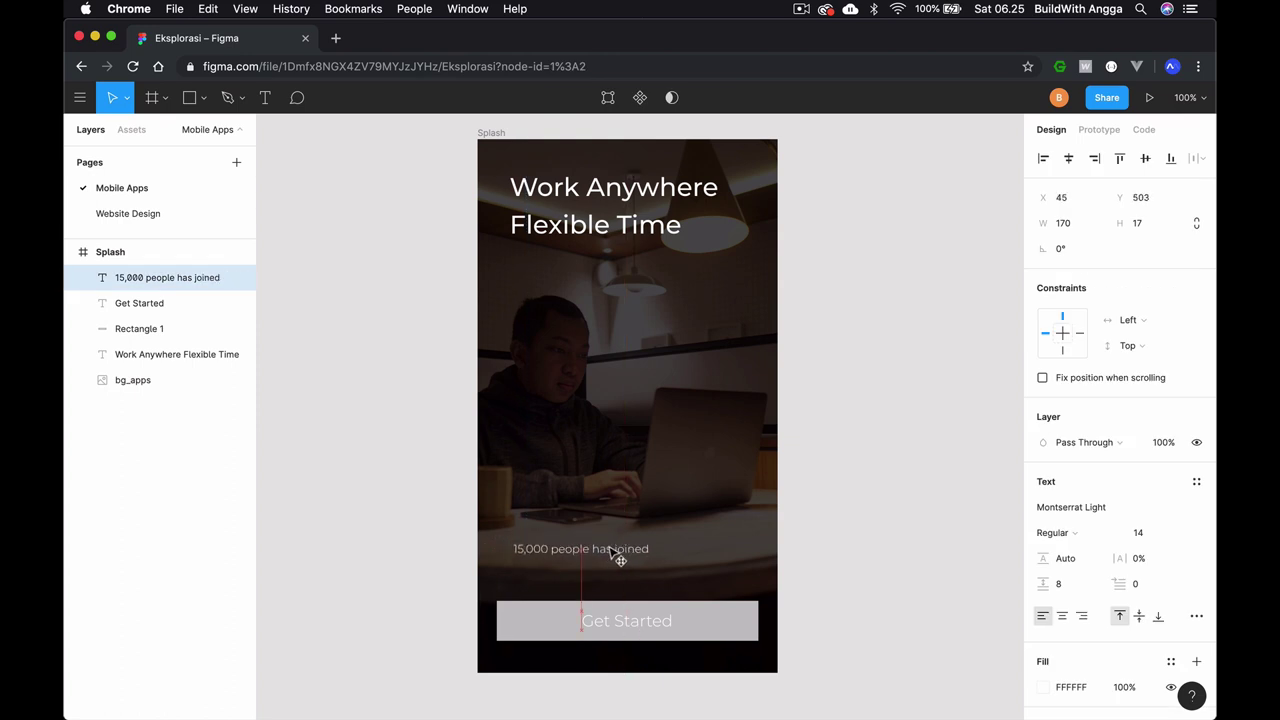
drag(605, 547, 608, 545)
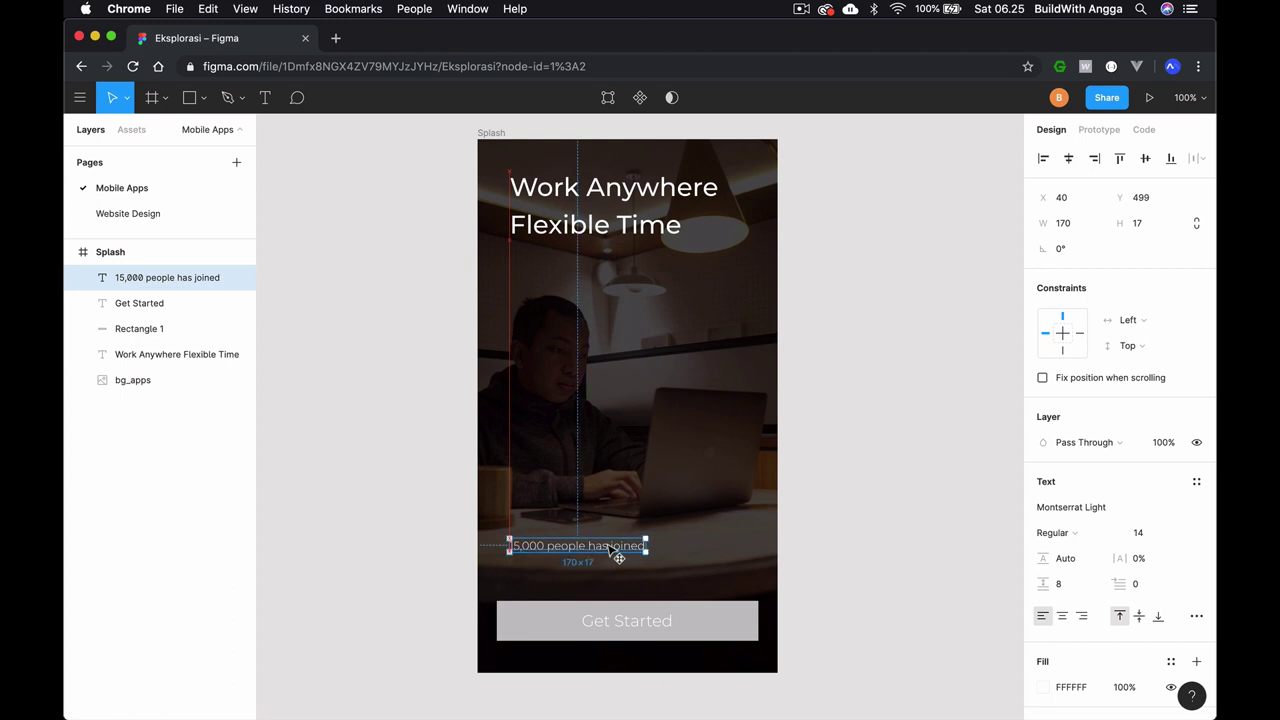
Group the Get Started text layer with Rectangle 1
click(883, 523)
scroll(855, 445, down, 1)
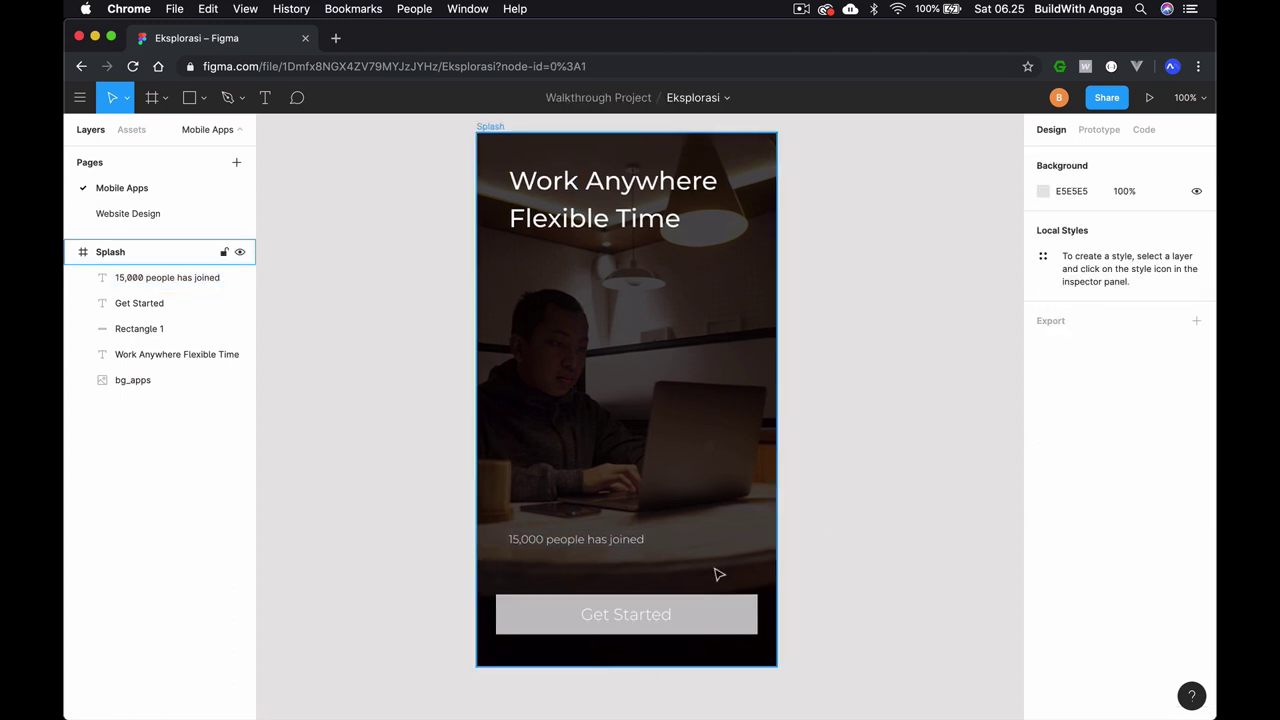
click(703, 611)
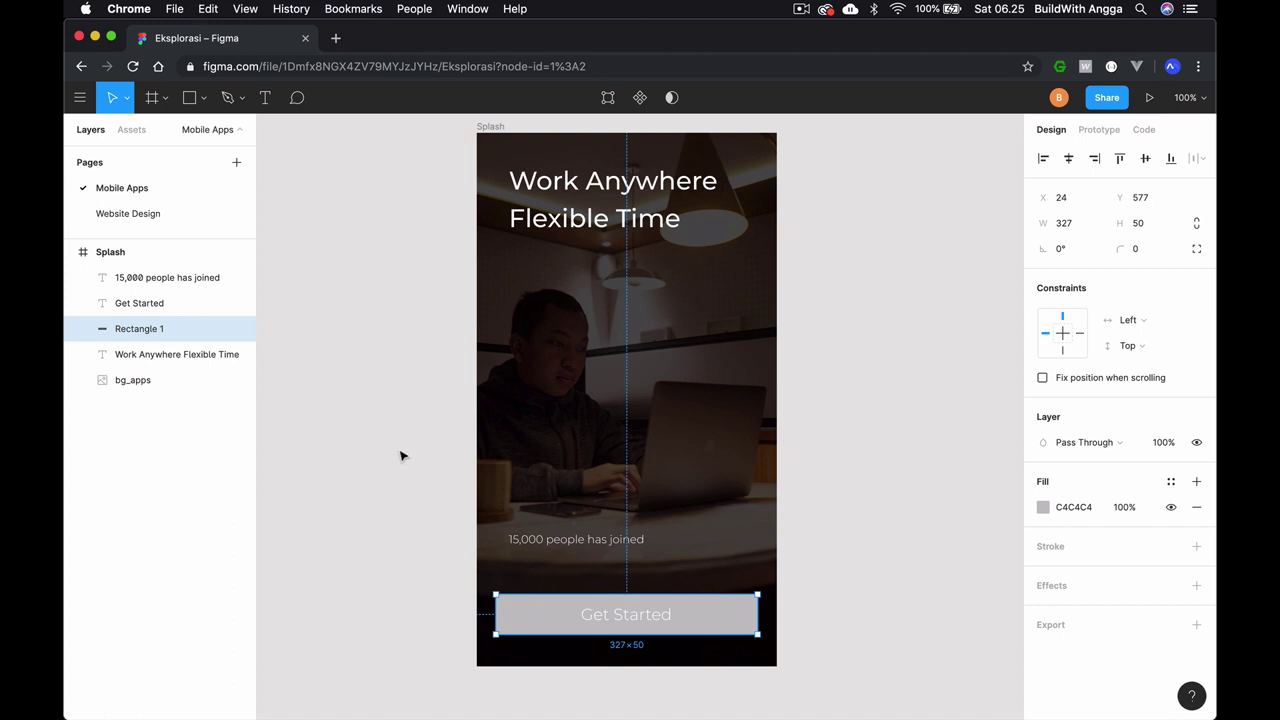
click(148, 278)
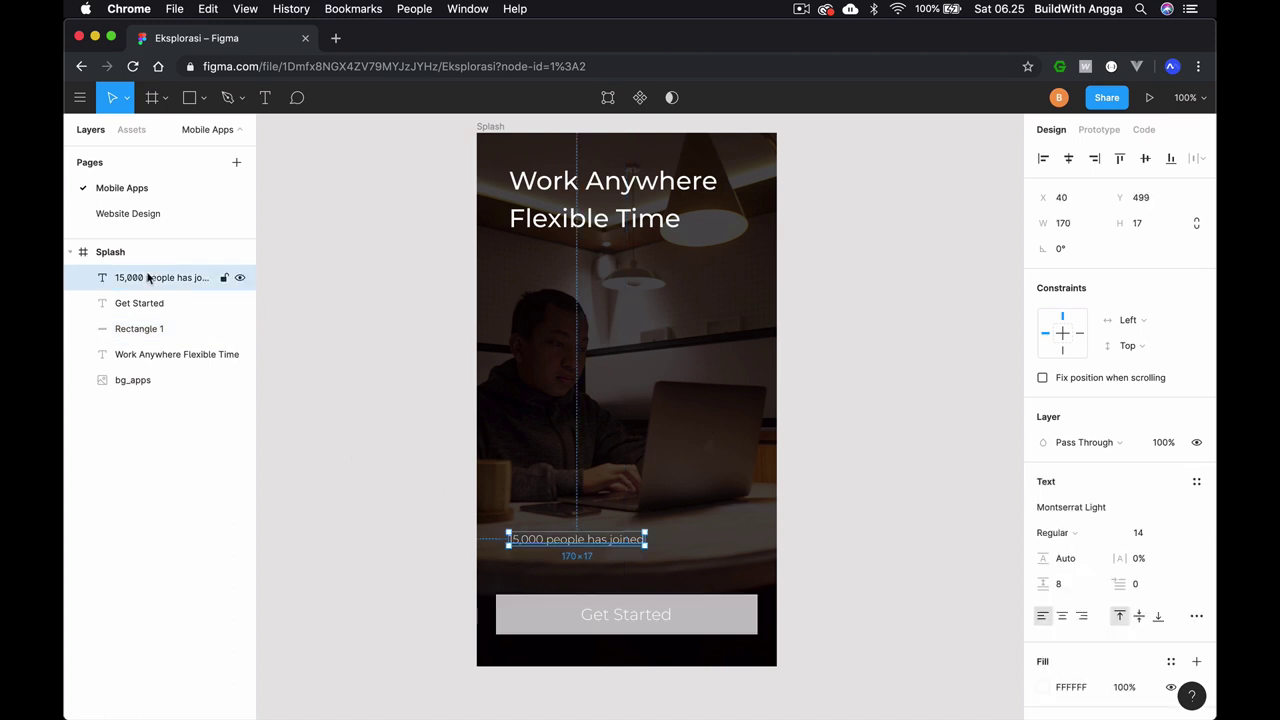
shift+click(147, 330)
click(150, 303)
shift+click(140, 329)
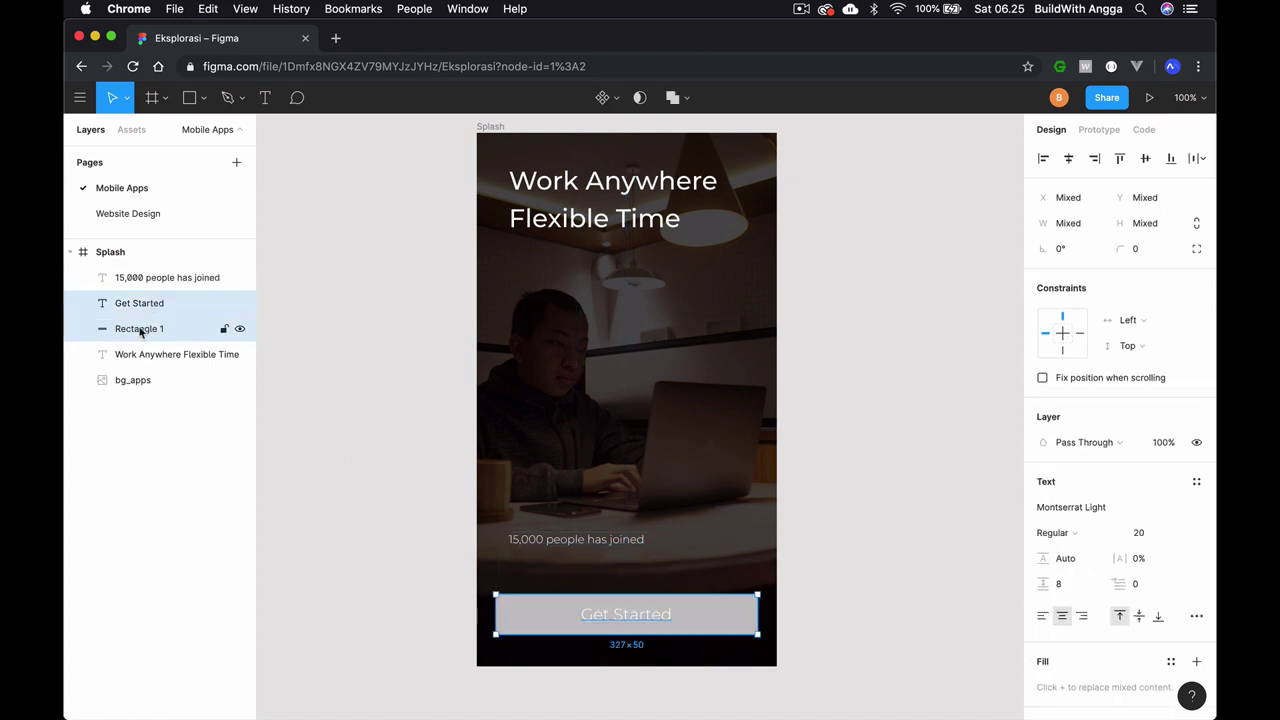
key(super+g)
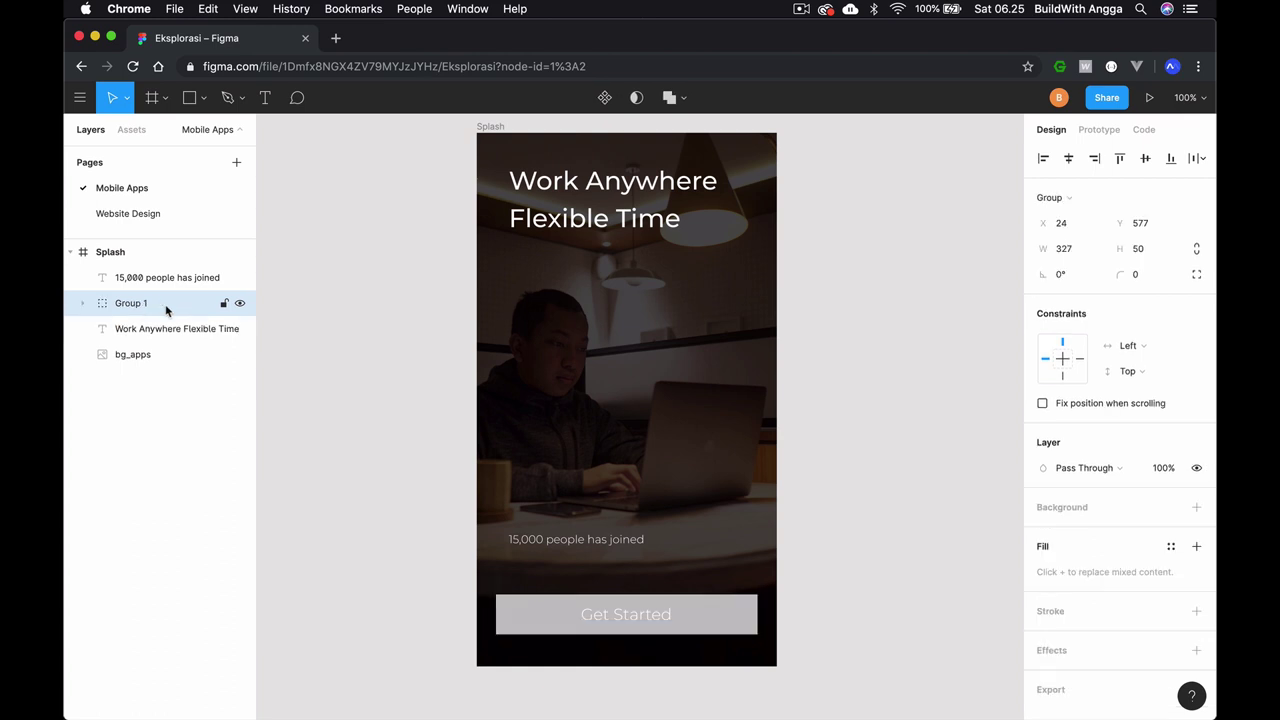
Rename the new group btn_get_started
double_click(128, 308)
text(btn_get_star)
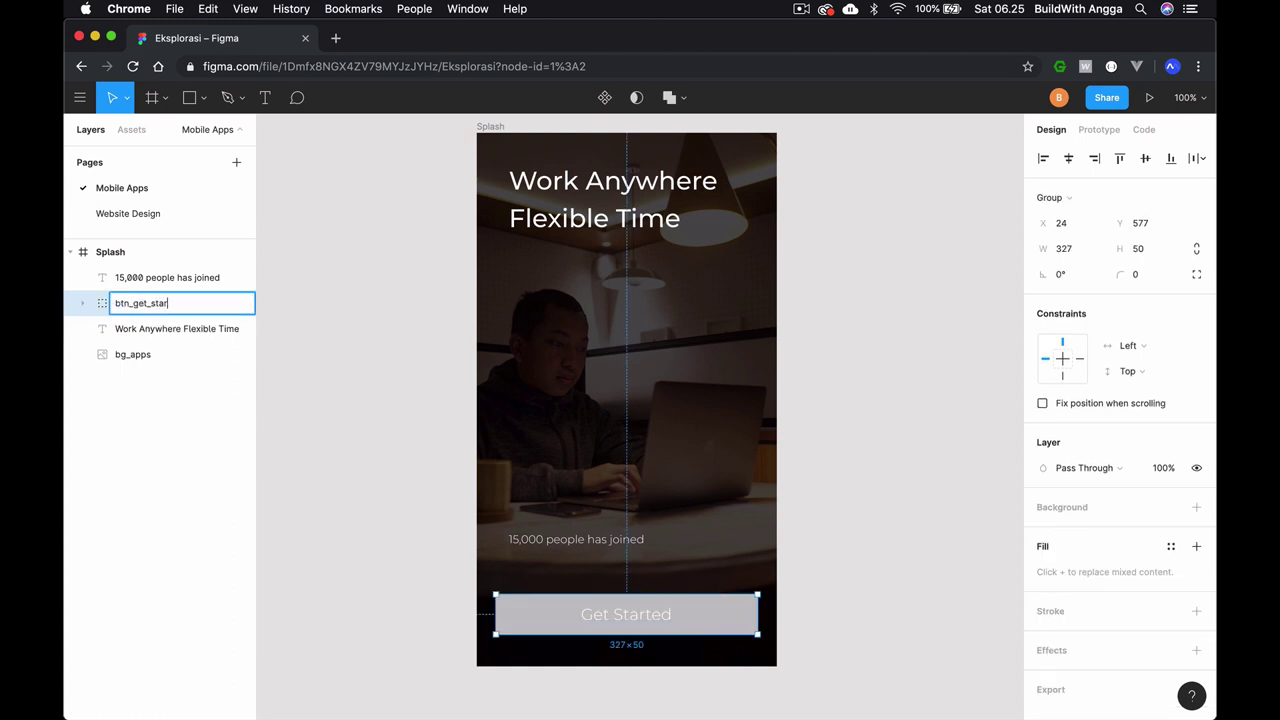
text(ted)
key(Return)
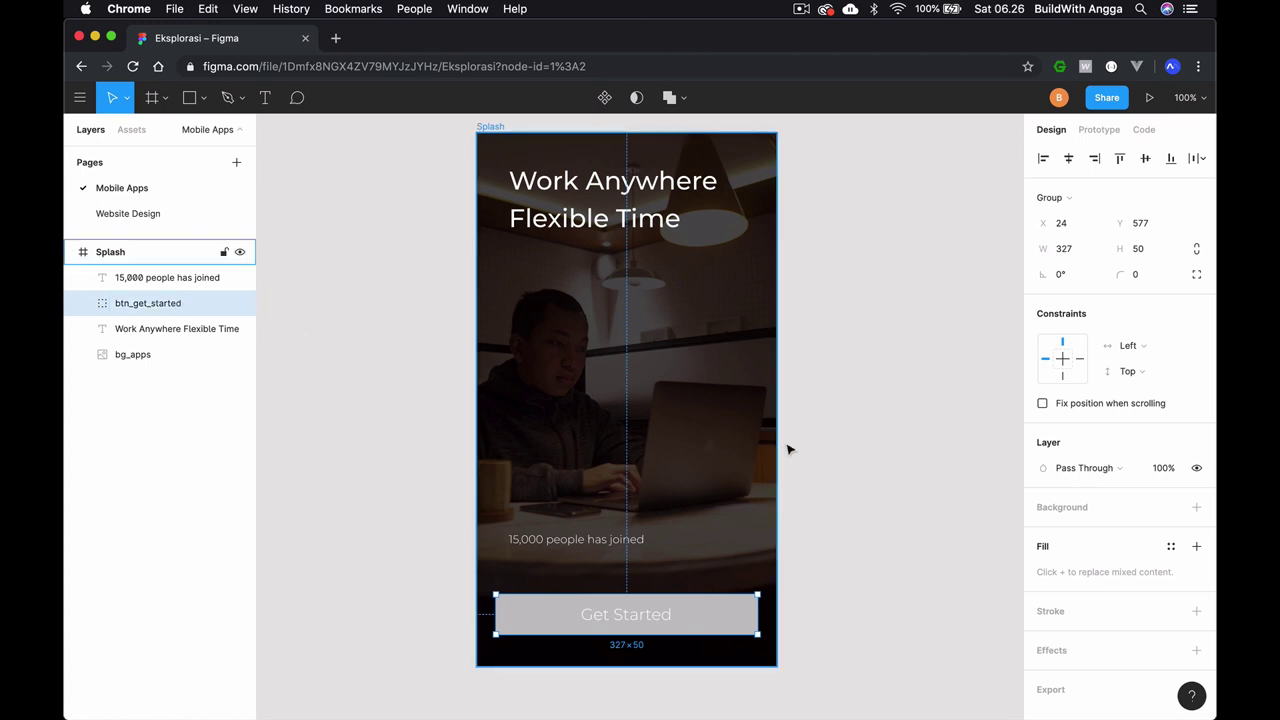
click(790, 452)
Change Rectangle 1's fill from grey C4C4C4 to vivid blue 454CFF
double_click(706, 628)
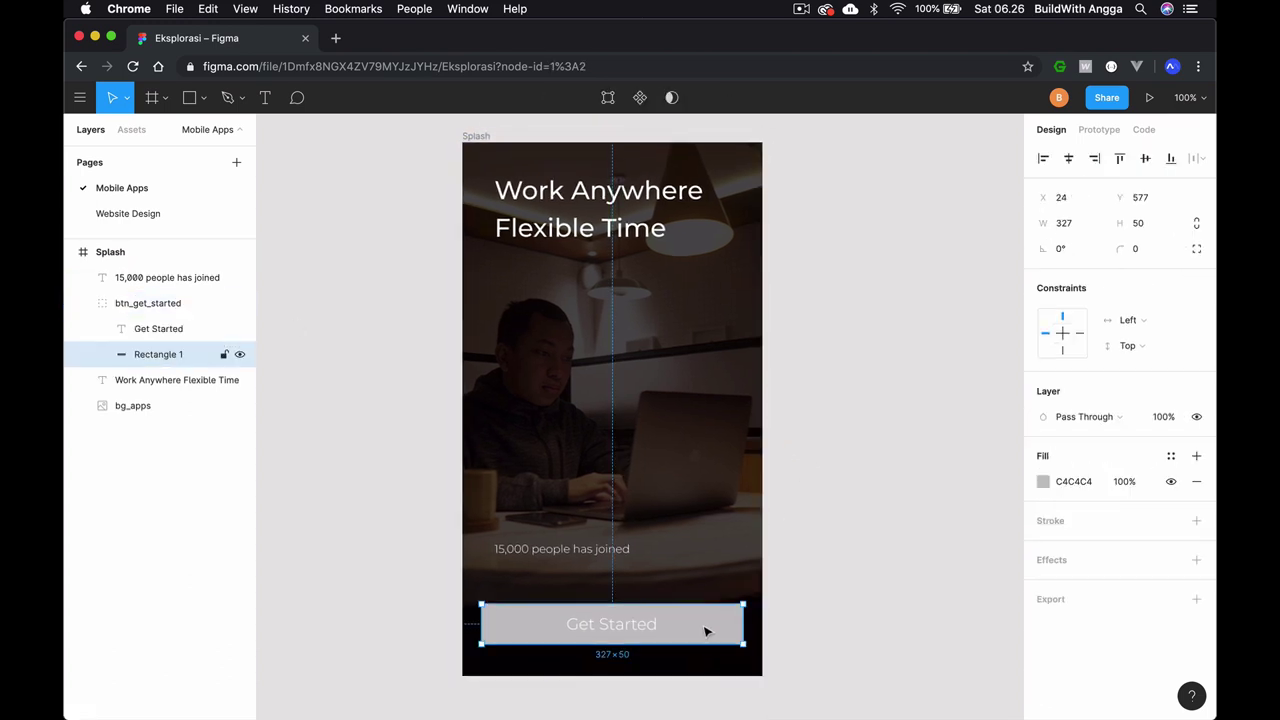
click(1042, 482)
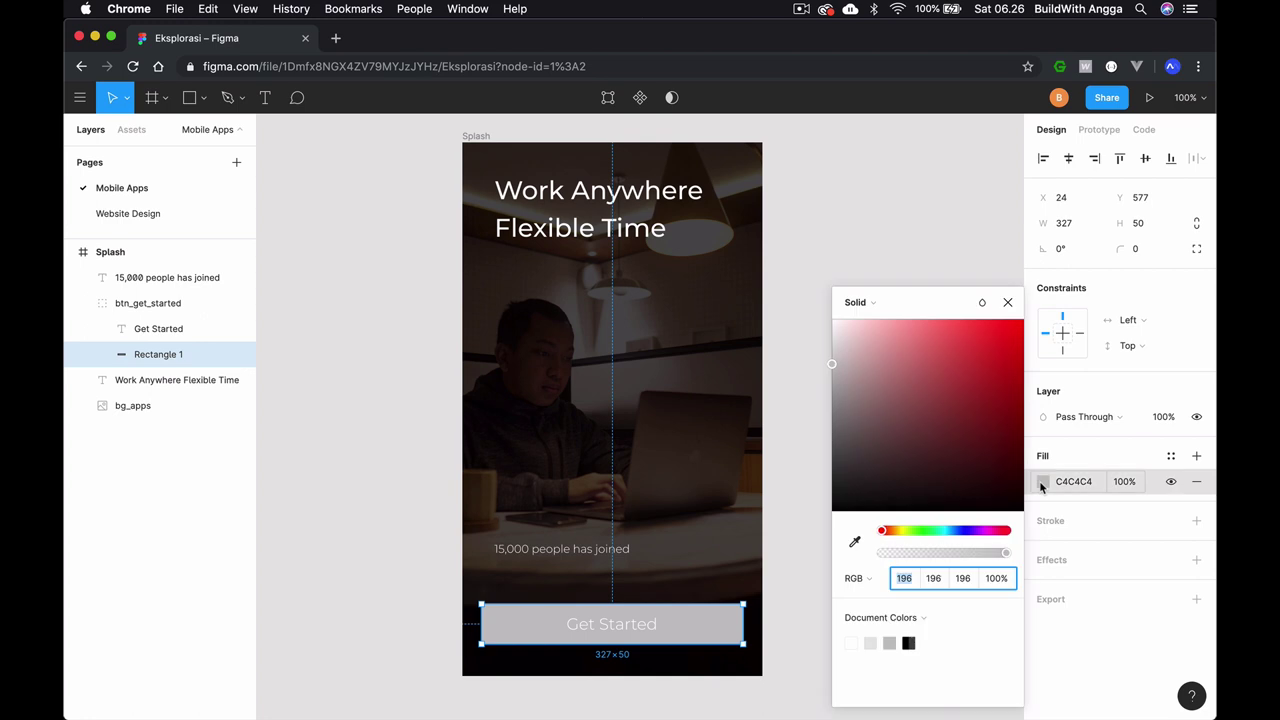
click(964, 530)
drag(970, 423, 974, 290)
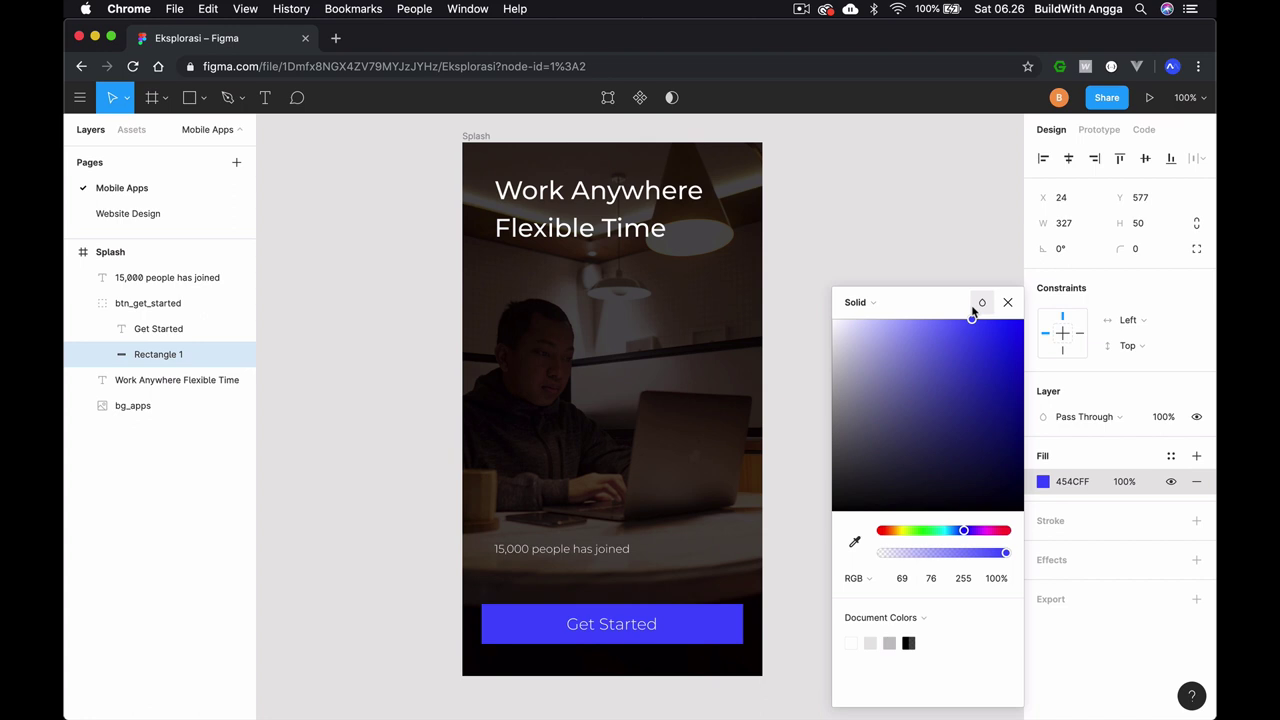
click(1043, 481)
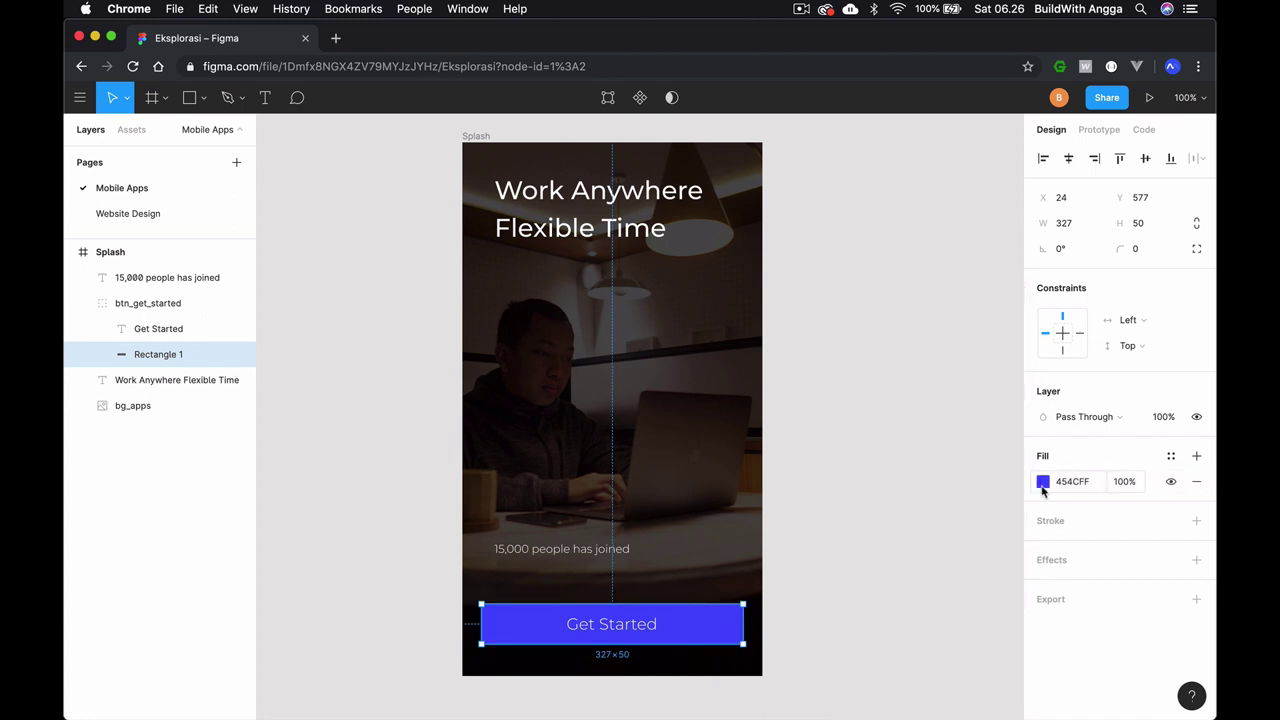
click(894, 569)
scroll(894, 569, down, 3)
scroll(894, 569, up, 5)
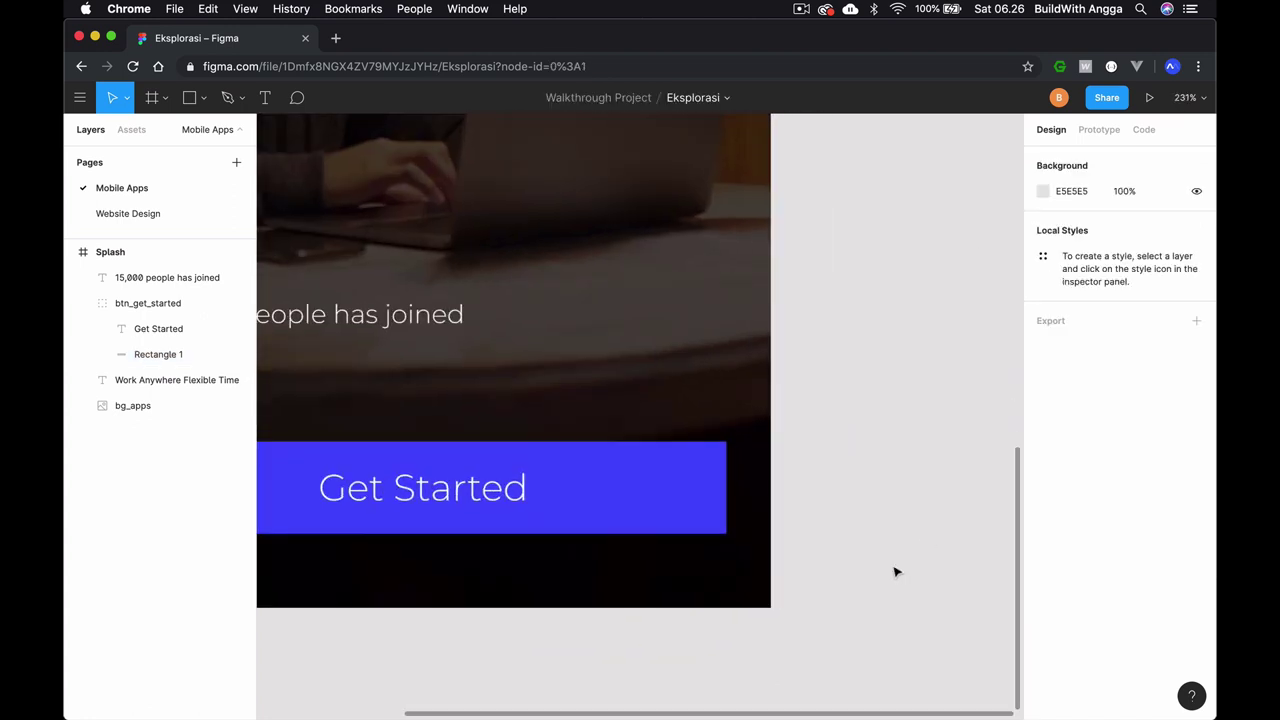
scroll(896, 572, down, 2)
scroll(894, 571, down, 2)
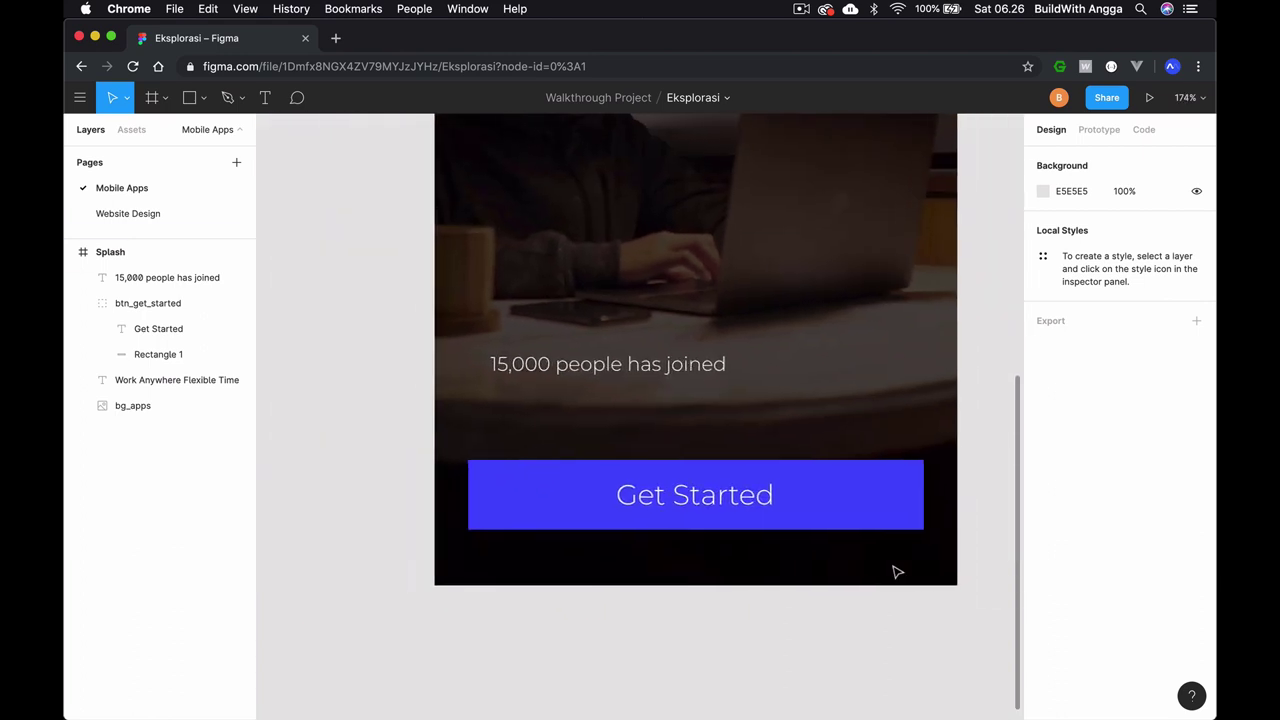
click(905, 489)
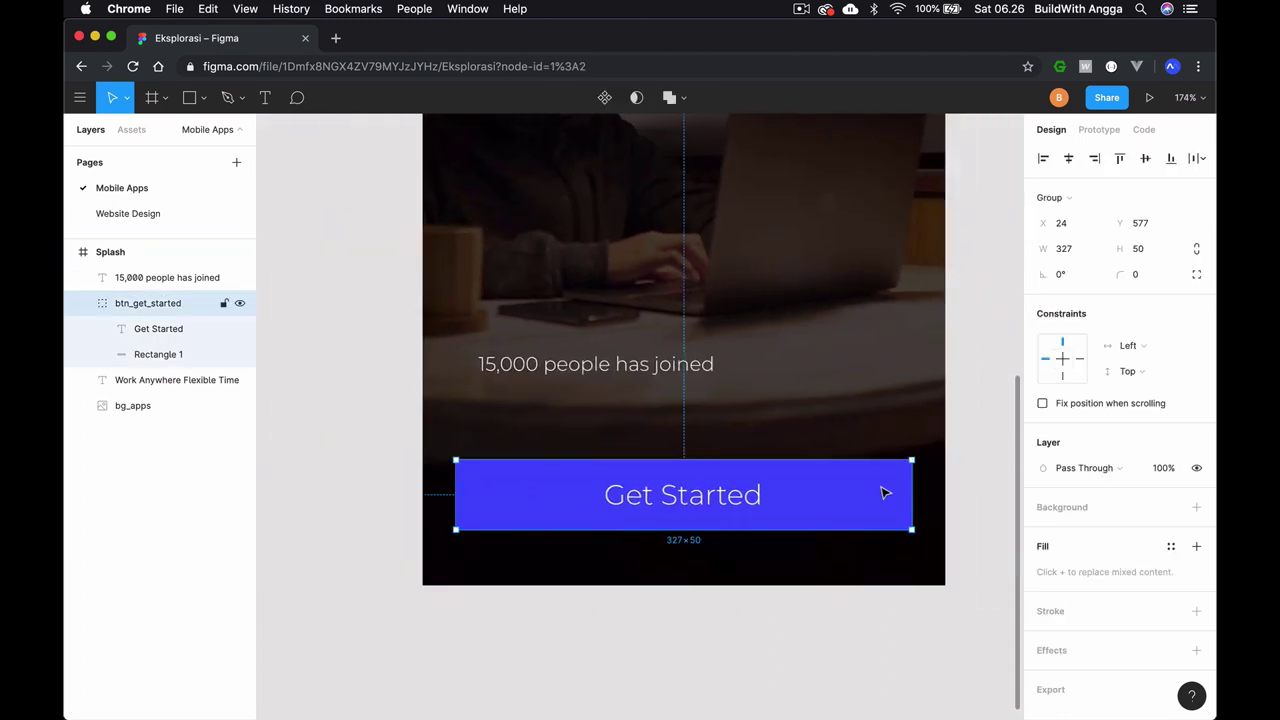
Give Rectangle 1 inside the Get Started button a 200 corner radius for pill-shaped ends
double_click(883, 492)
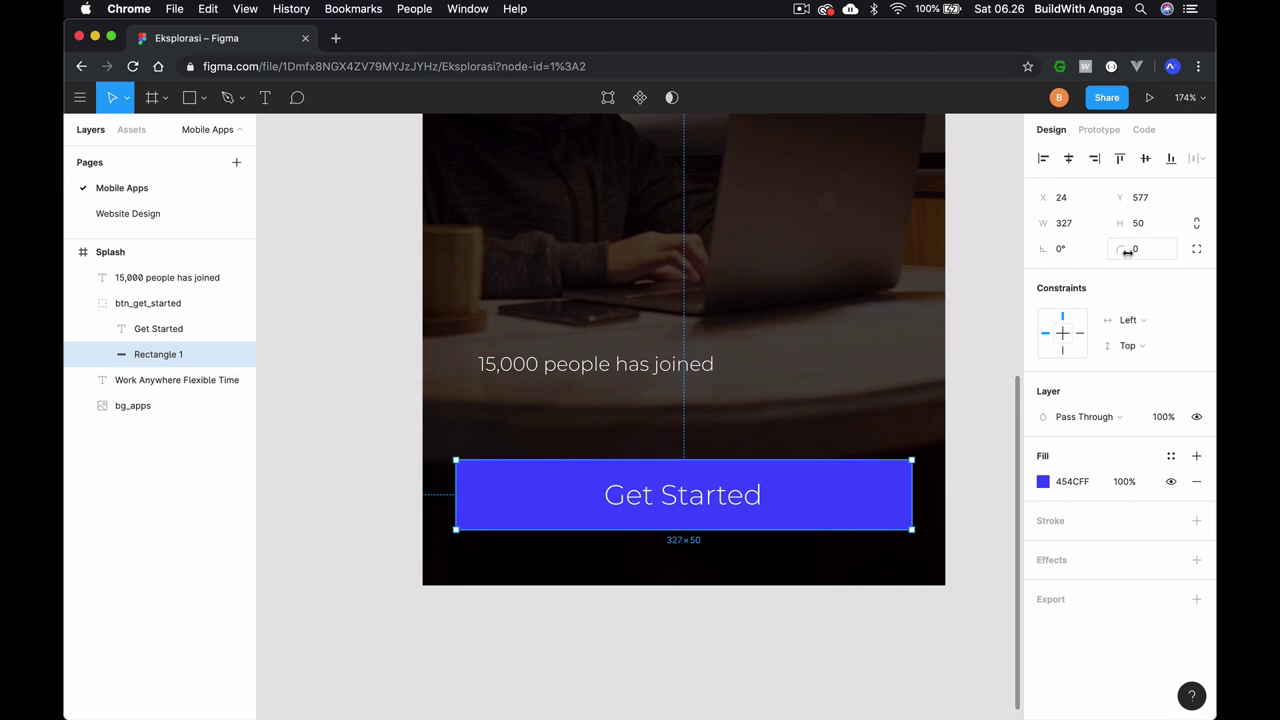
drag(1124, 249, 1196, 247)
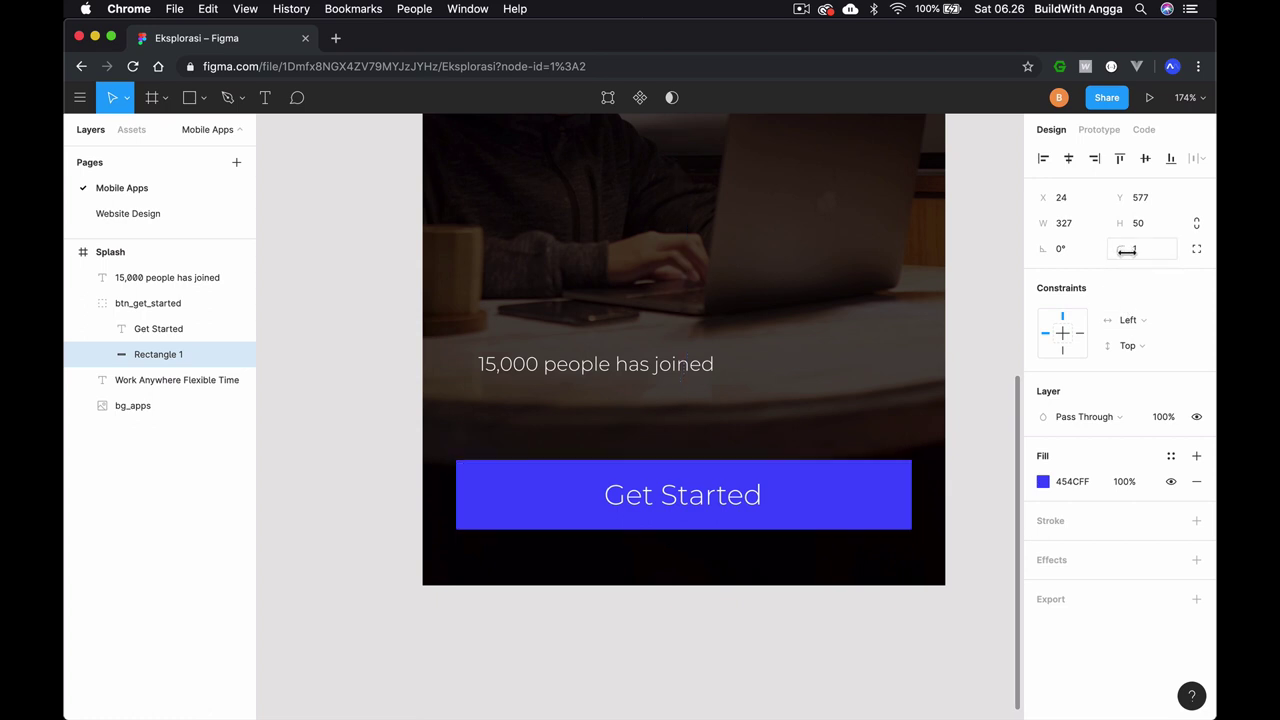
click(955, 388)
scroll(970, 364, up, 2)
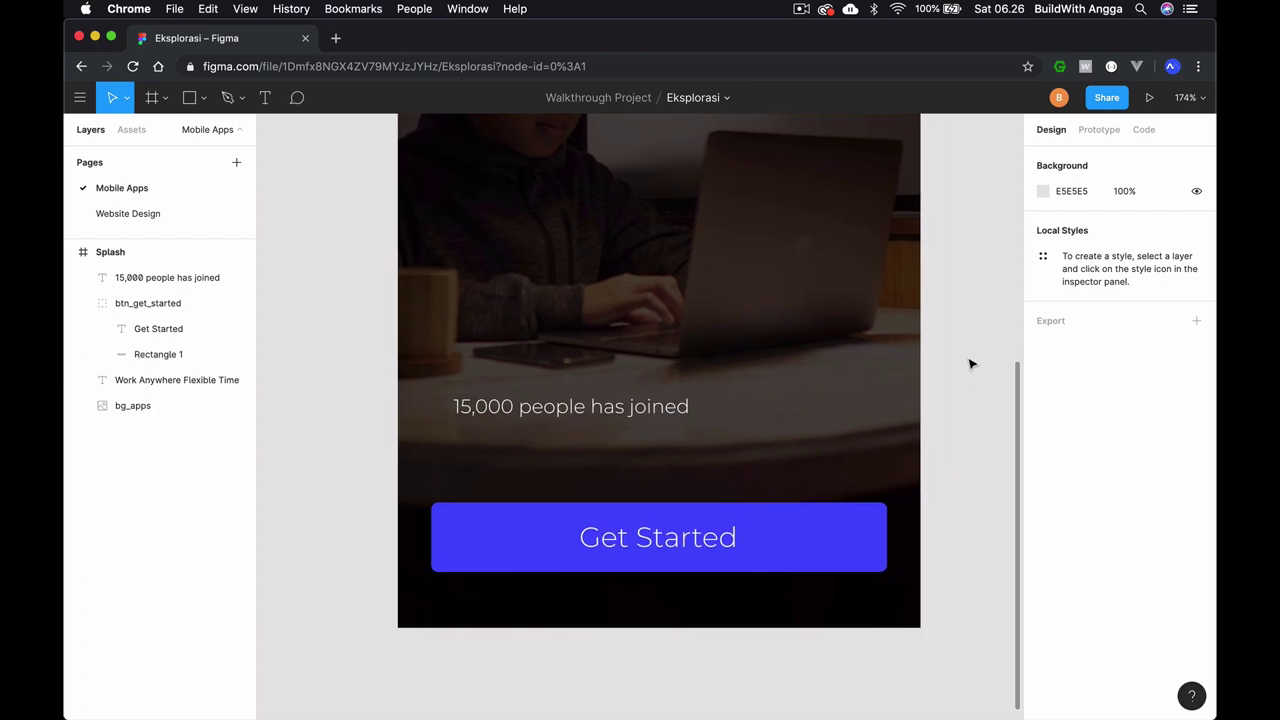
double_click(846, 517)
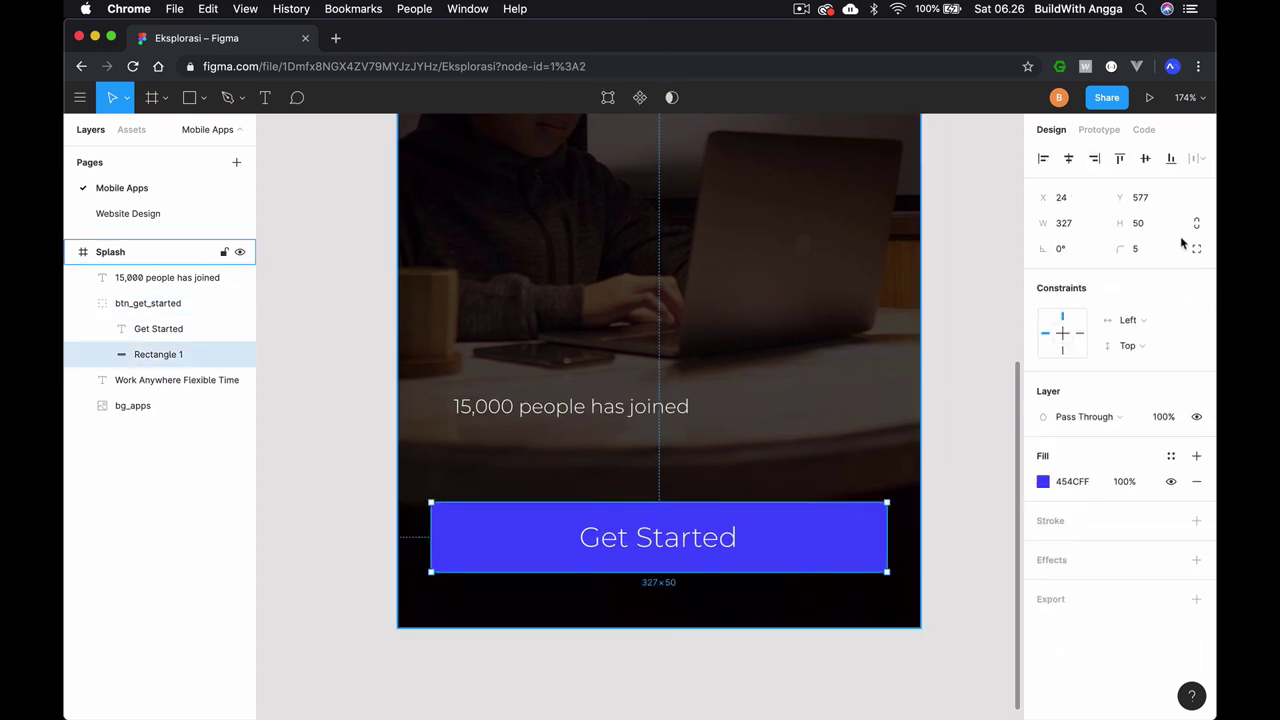
click(1140, 248)
text(200)
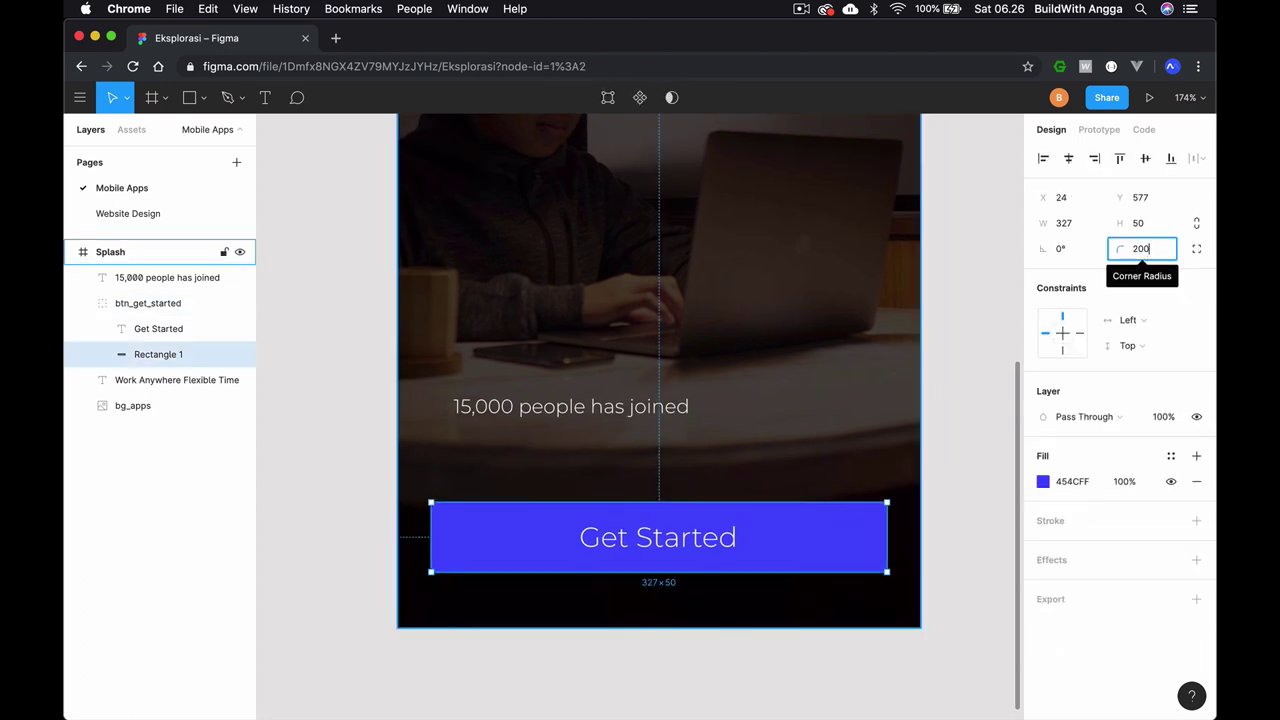
key(Return)
click(966, 337)
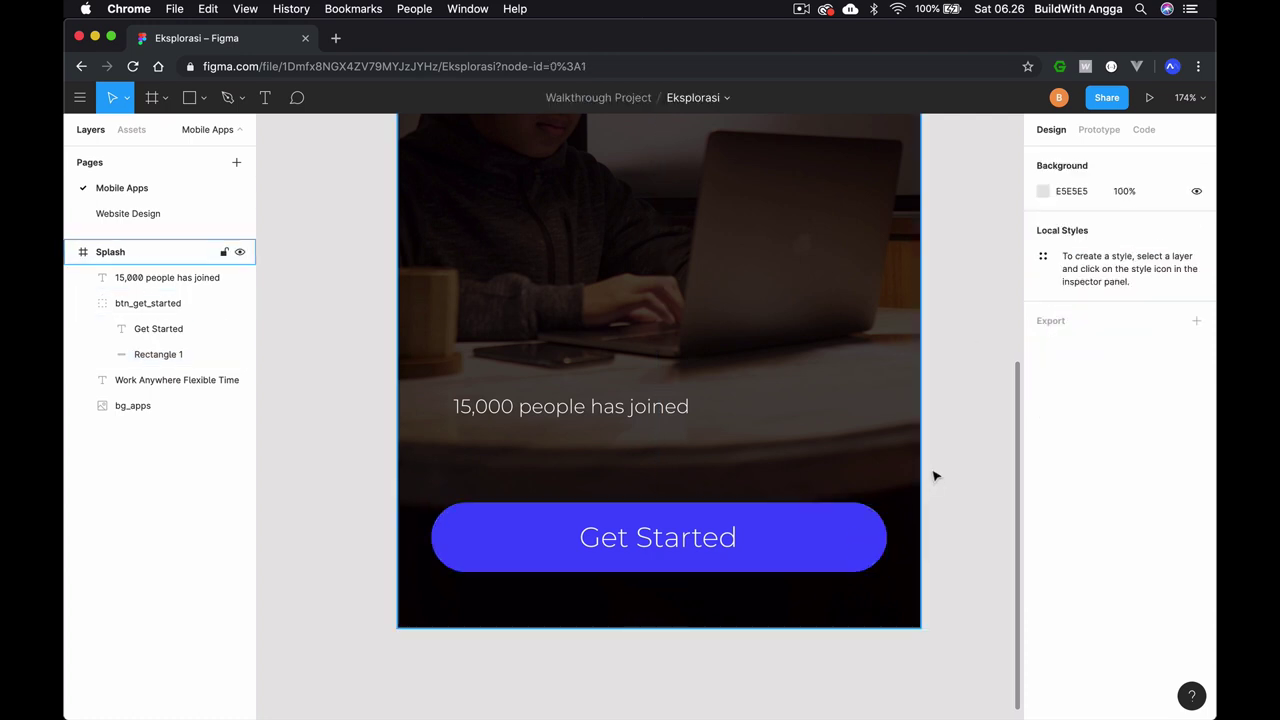